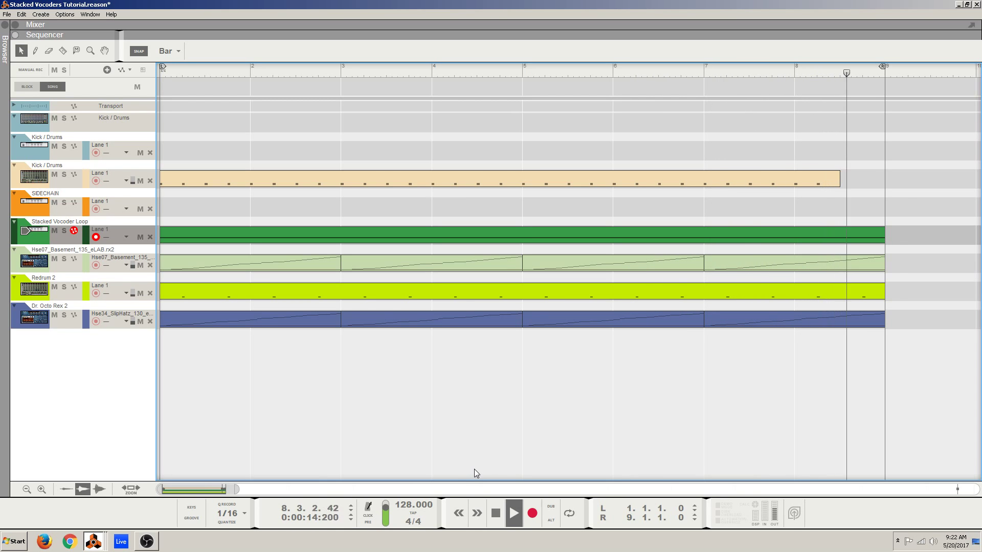
Stop playback, return to the start of the finished song and switch to the Document 1 song
double_click(497, 514)
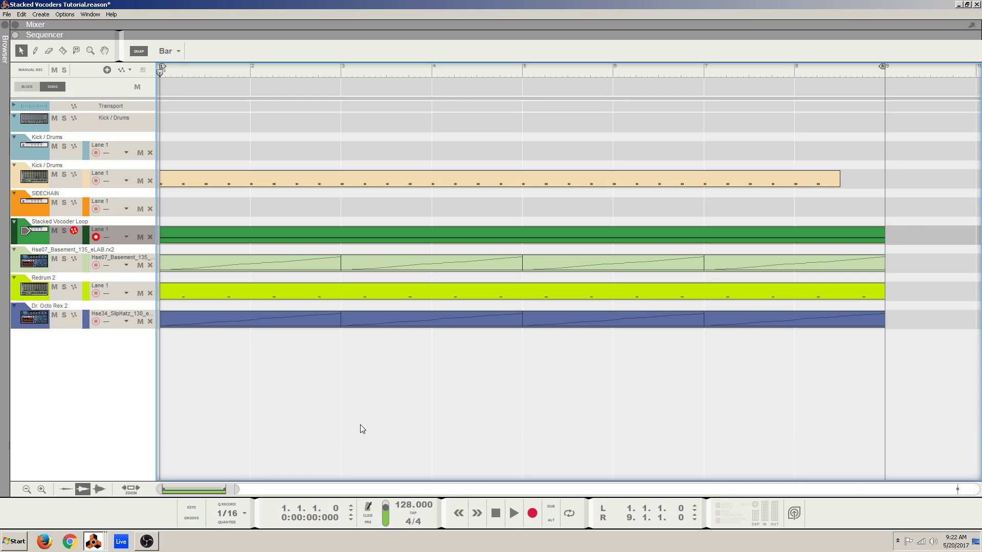
click(93, 543)
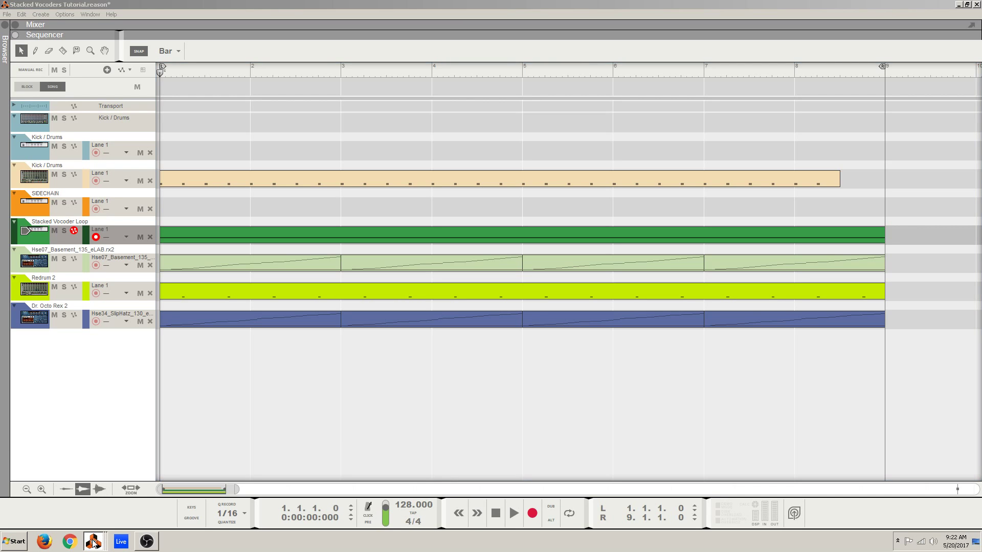
click(96, 506)
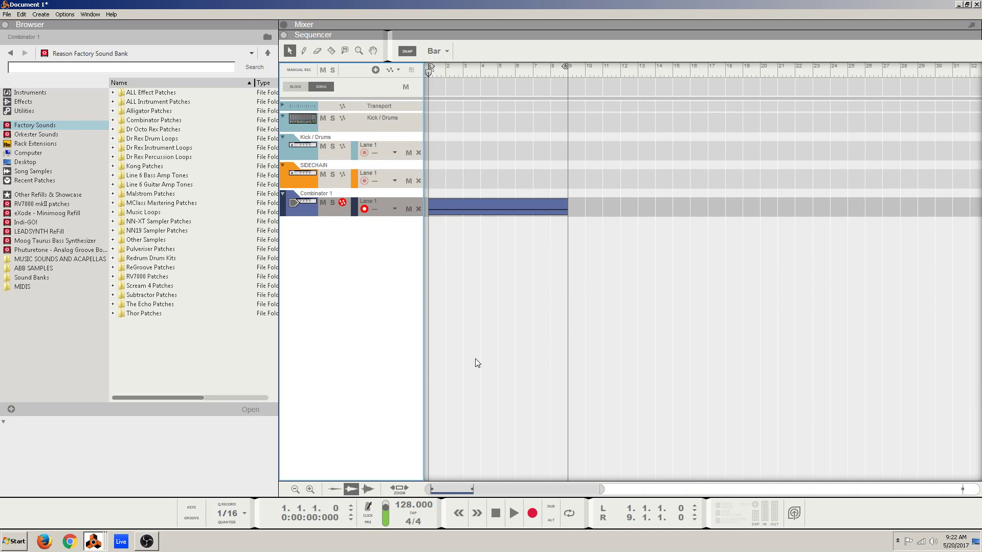
Open the Combinator 1 clip to examine its sustained note, and return to the arrangement
double_click(456, 204)
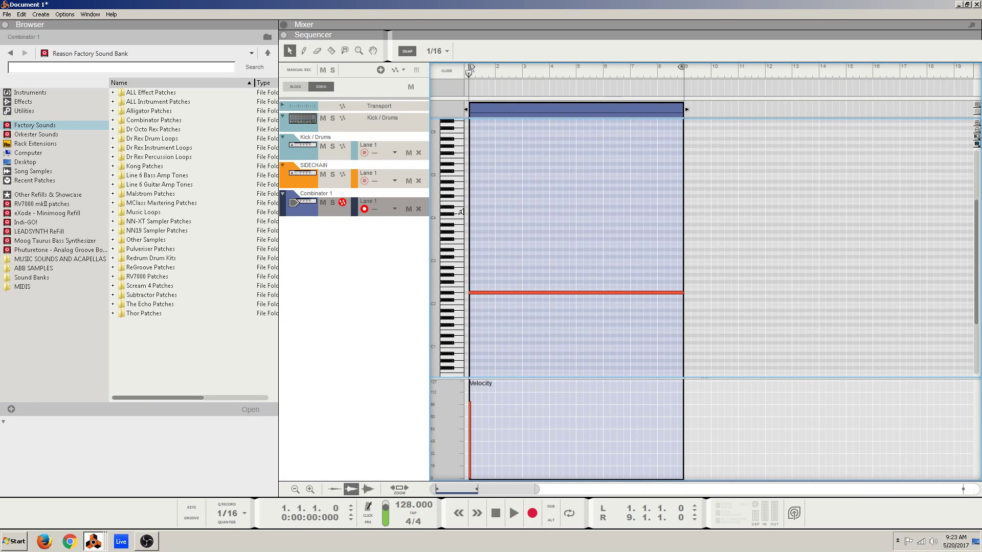
drag(494, 261, 518, 313)
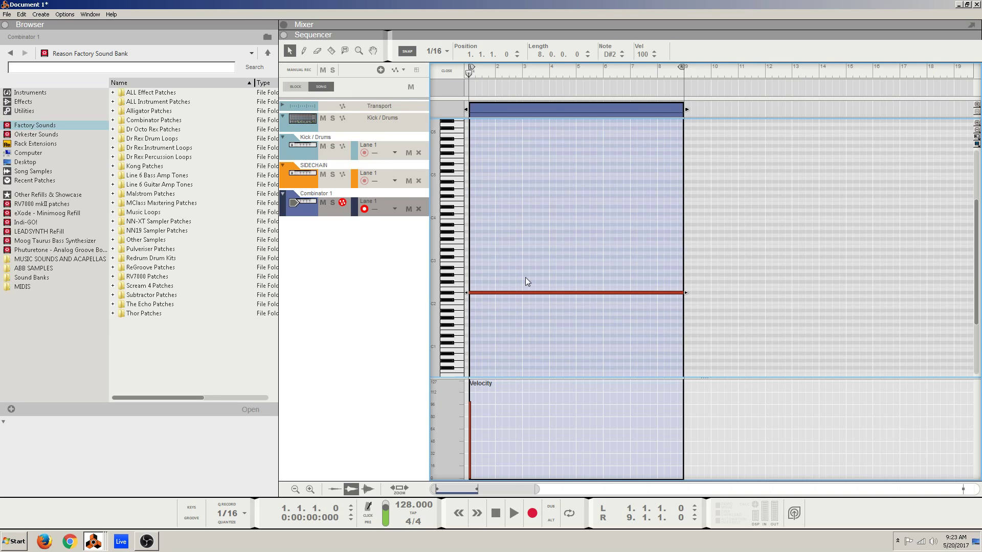
key(shift+Tab)
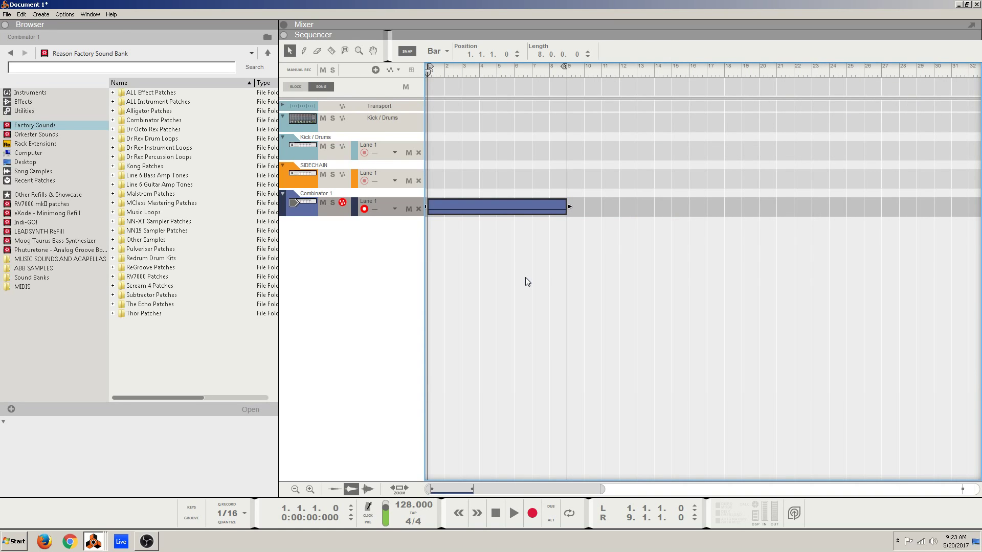
Switch to the rack window of Document 1
click(526, 277)
click(94, 539)
click(93, 517)
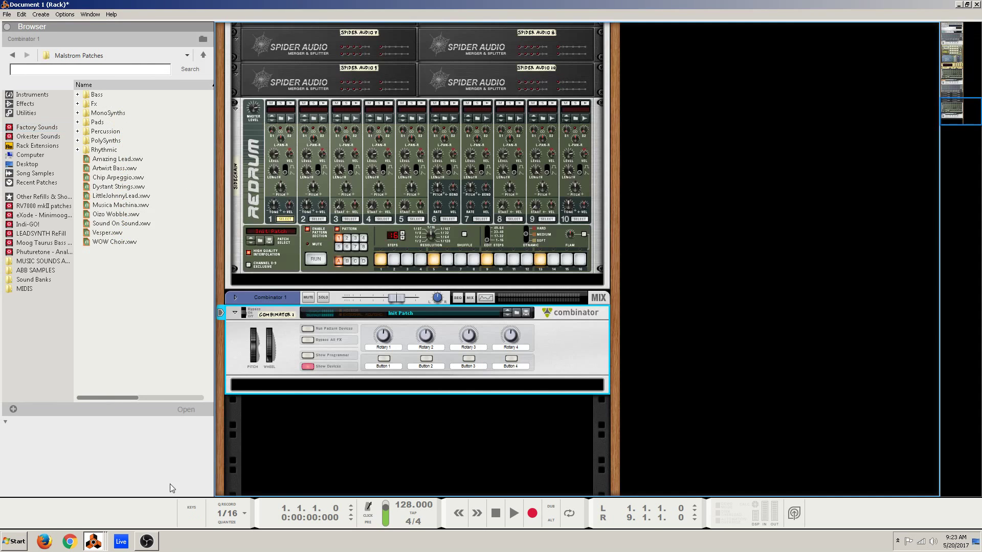
right_click(306, 414)
mouse_move(335, 488)
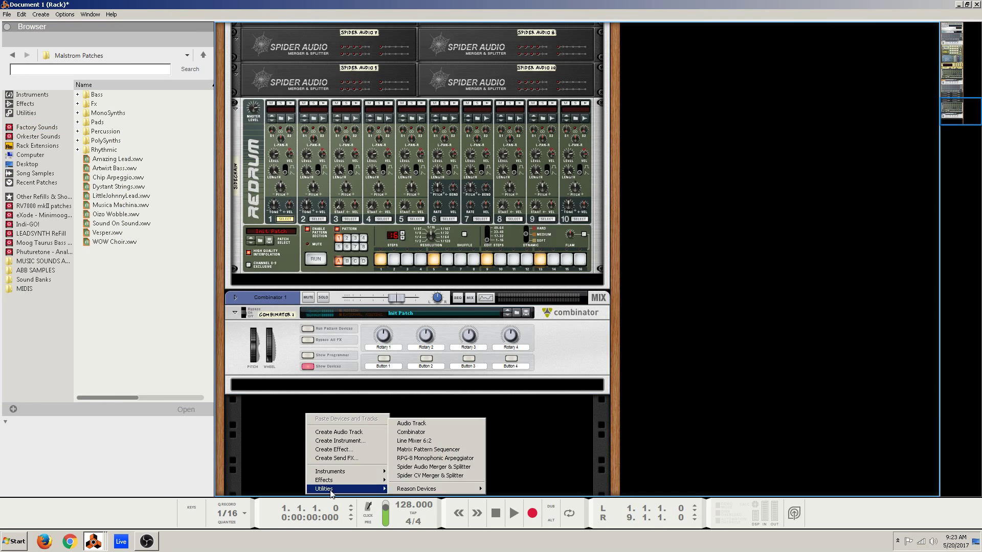
click(503, 416)
Create a Thor Polysonic Synthesizer inside the empty Combinator 1 and reset the device to its initial patch
click(347, 390)
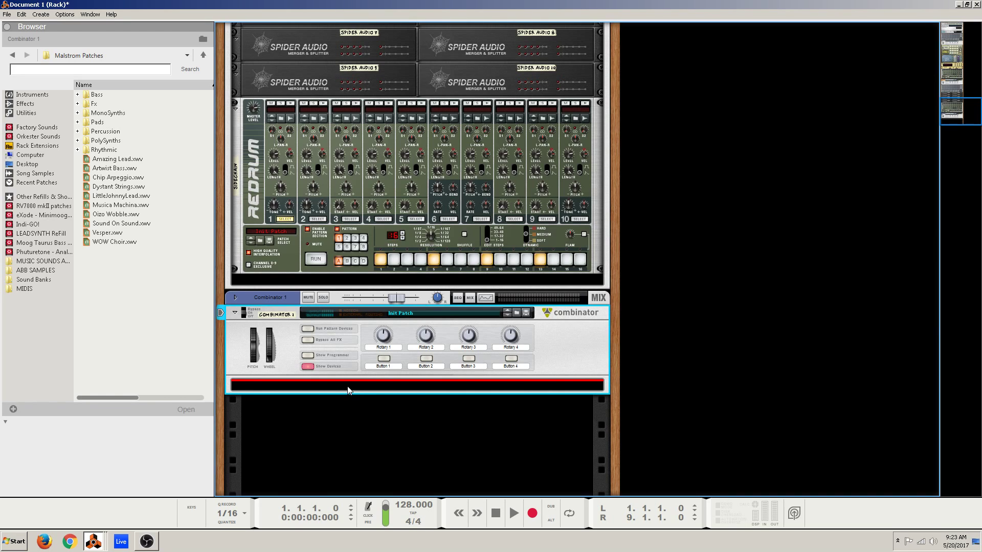
right_click(346, 389)
mouse_move(399, 219)
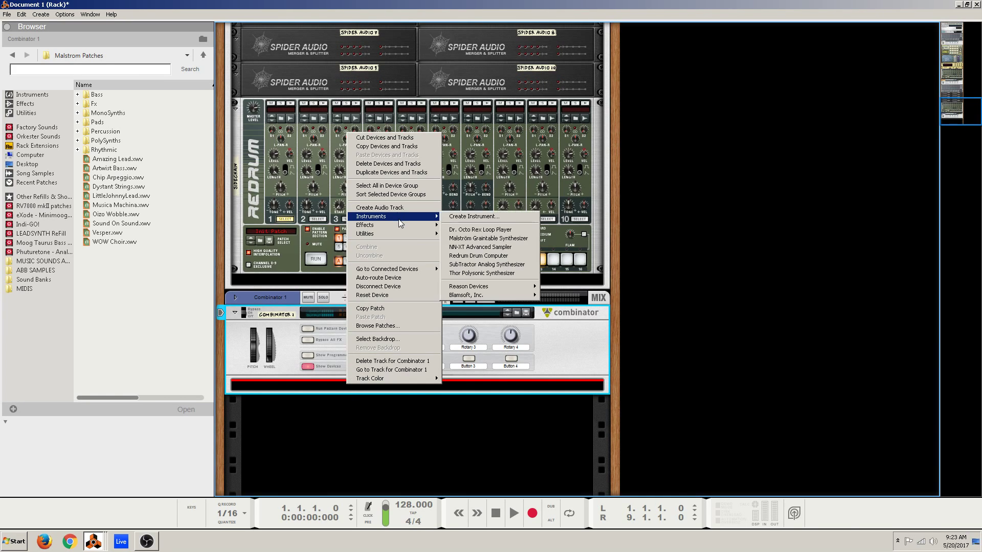
click(478, 273)
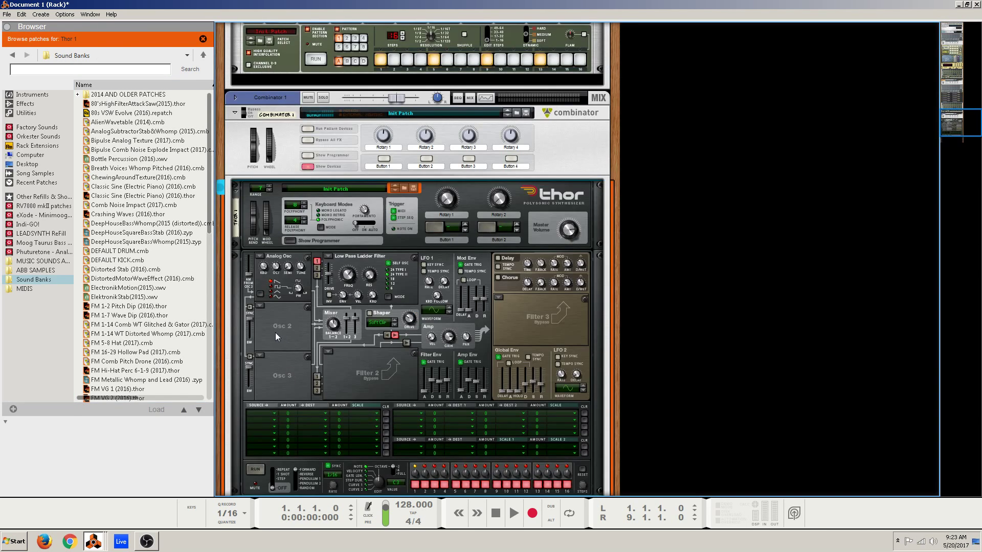
right_click(276, 318)
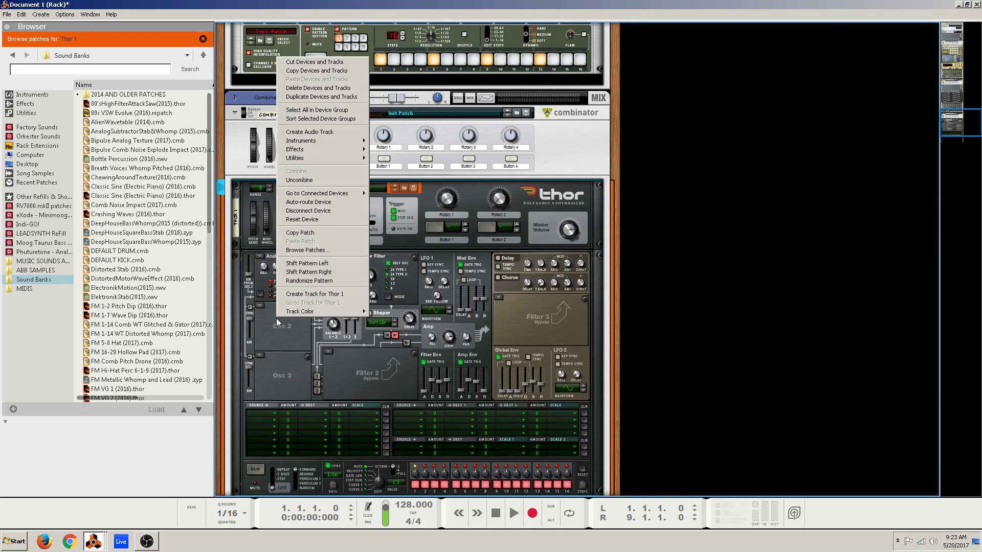
click(302, 220)
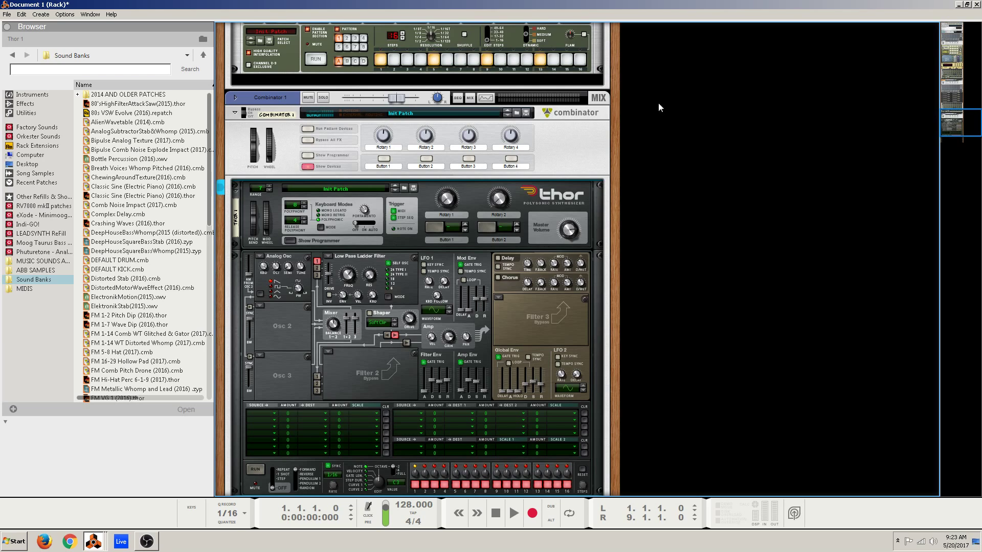
Set Thor's analog oscillator 1 to the square/pulse waveform with a pulse width of 56
click(276, 288)
mouse_move(302, 288)
drag(303, 286, 306, 284)
mouse_move(297, 287)
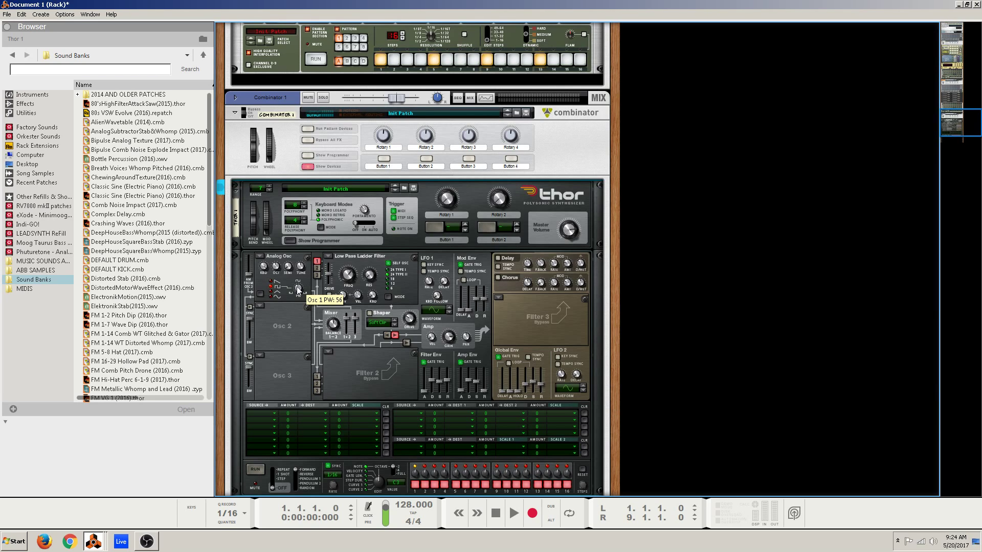
Set Thor's Filter 1 to Bypass and raise the Amp Env sustain, briefly auditioning the sound
click(327, 256)
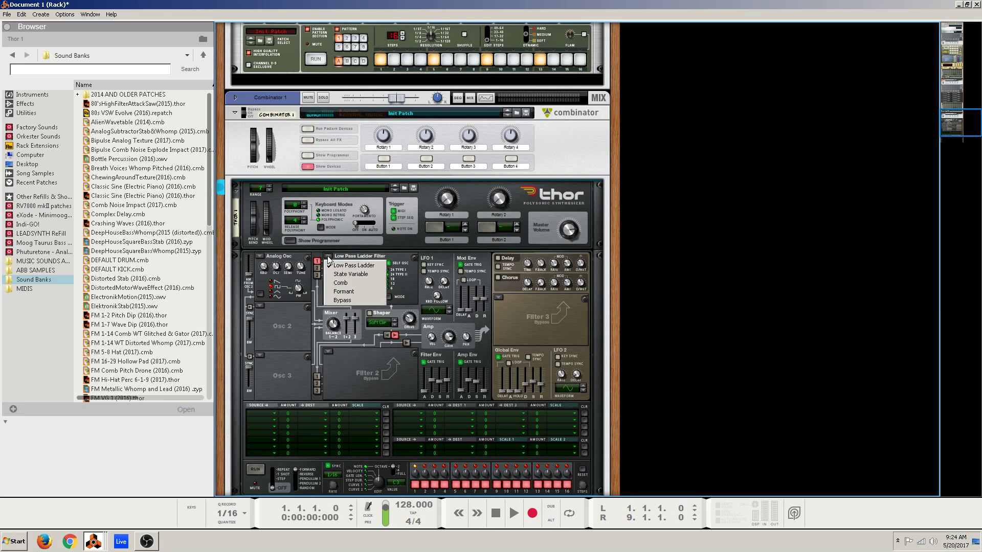
click(339, 300)
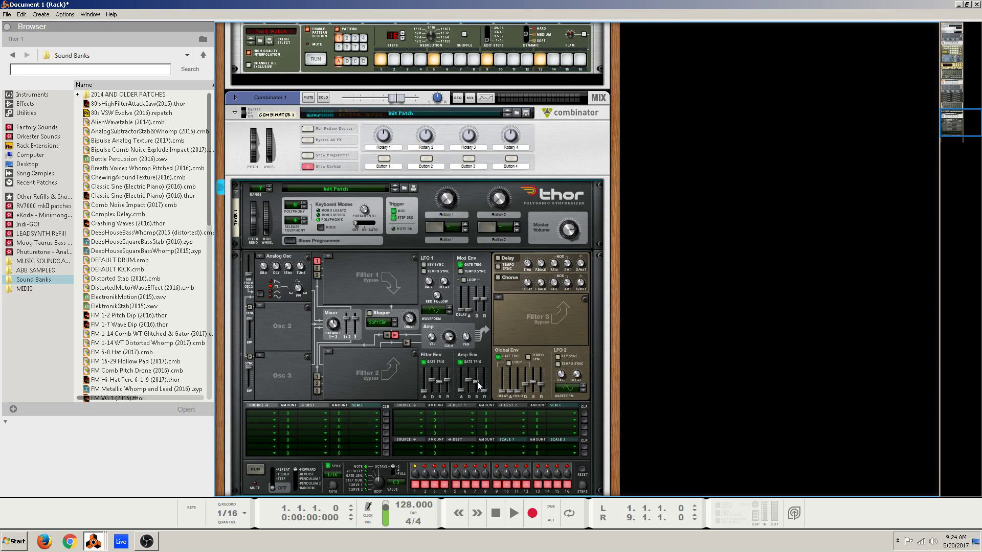
mouse_move(475, 382)
mouse_down()
mouse_move(480, 355)
mouse_move(470, 369)
mouse_up()
key(space)
key(space)
click(495, 513)
Add a BV512 Digital Vocoder below Thor inside the Combinator
scroll(387, 355, down, 4)
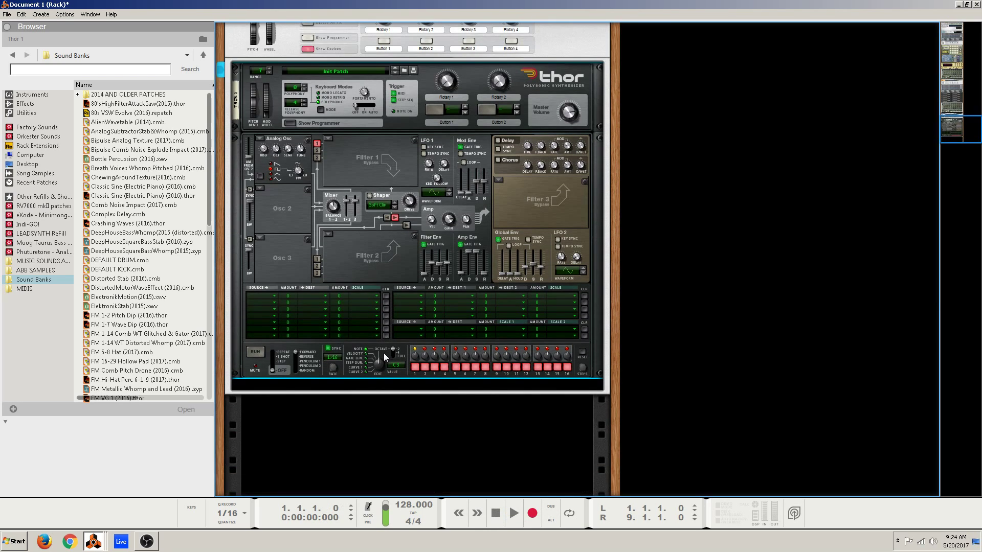
click(338, 390)
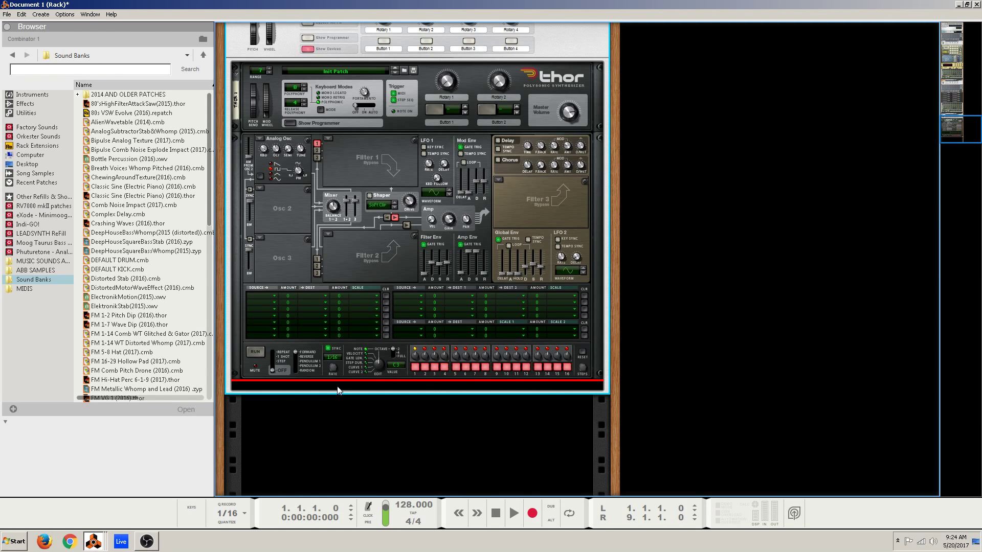
right_click(338, 387)
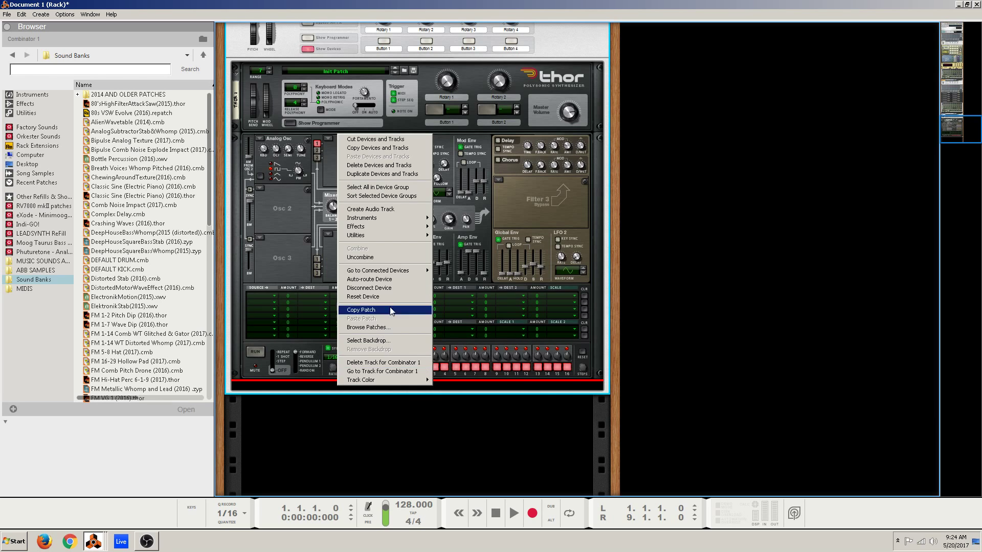
mouse_move(405, 230)
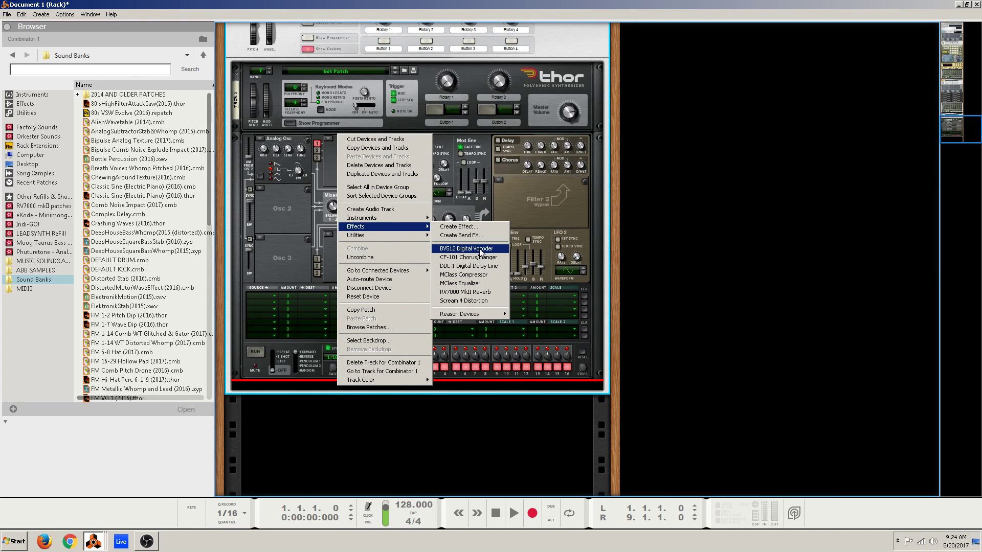
click(480, 248)
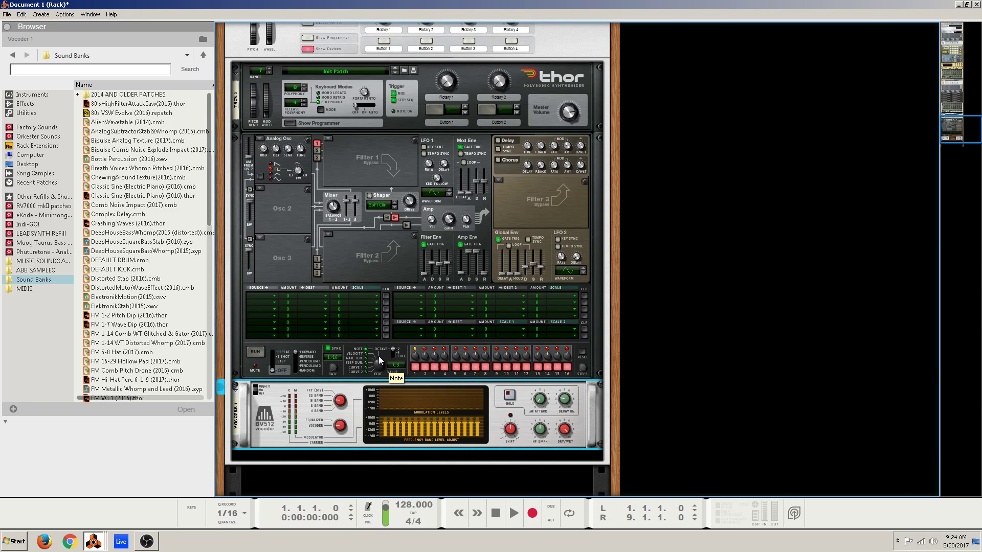
On the rear of the rack, reroute Thor's mono/left audio output to the BV512 vocoder's modulator input
key(Tab)
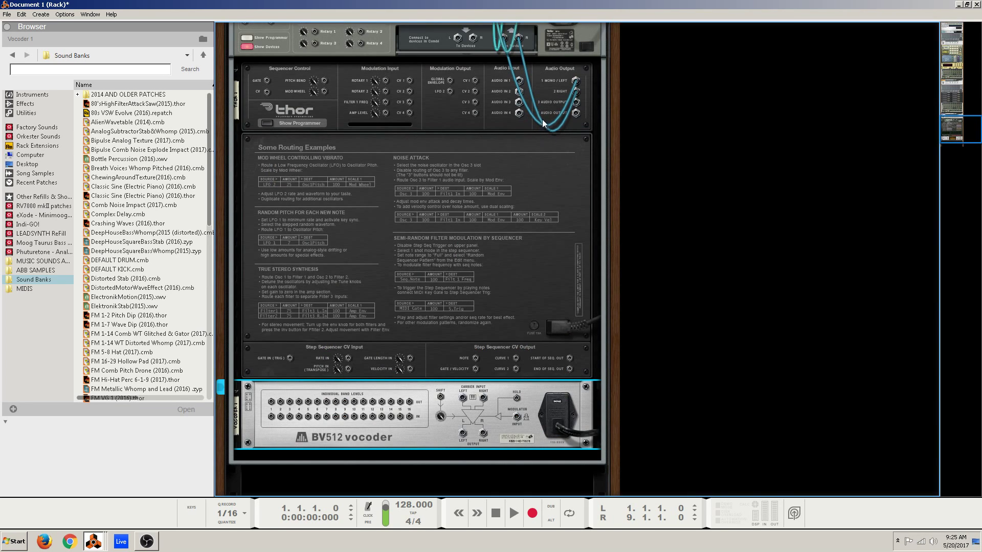
scroll(475, 150, up, 3)
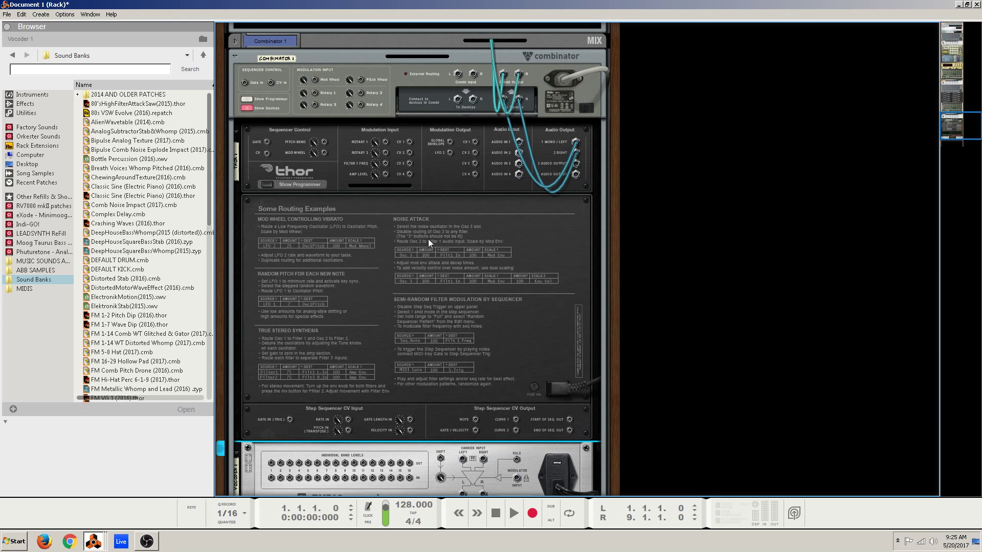
click(416, 247)
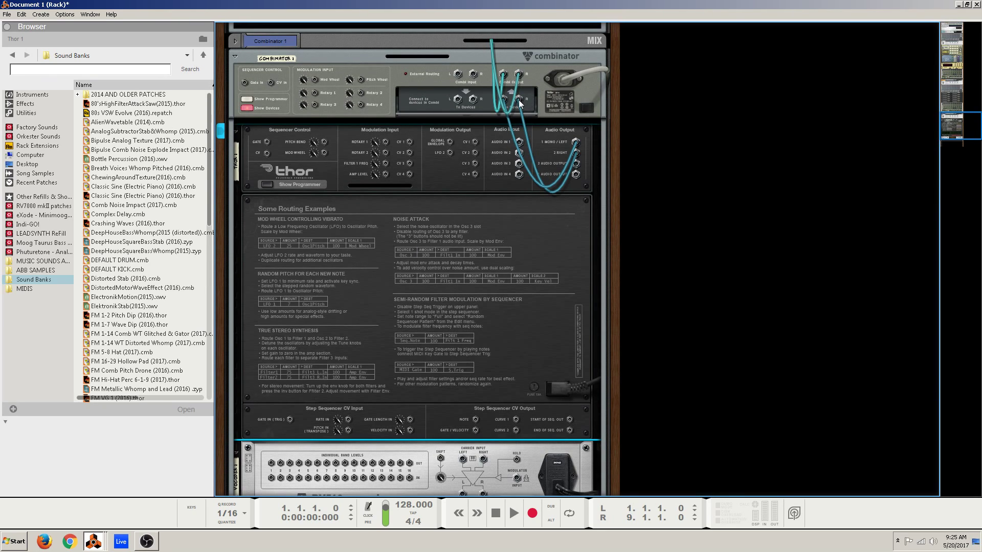
drag(577, 143, 515, 475)
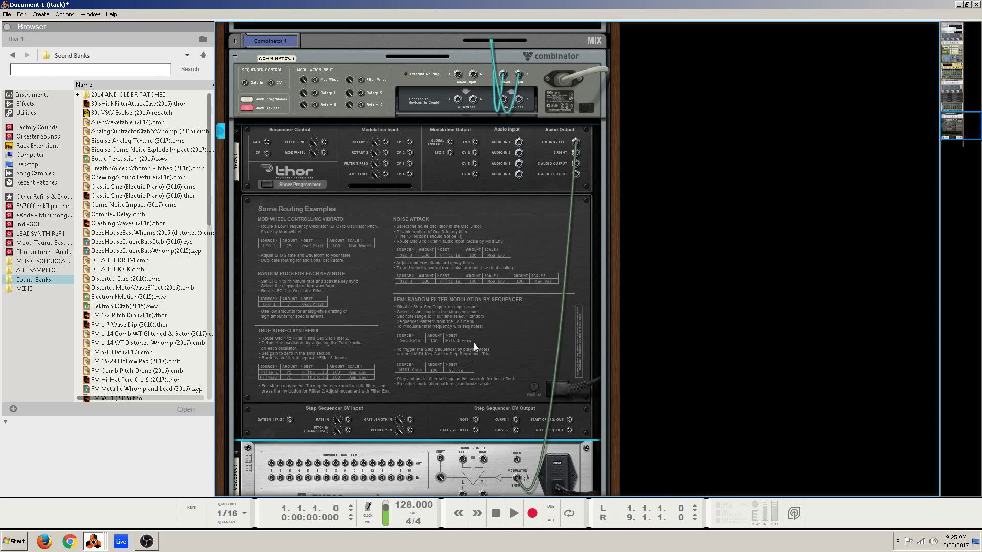
Return to the front of the rack and set the BV512 vocoder to 8 bands
scroll(474, 342, down, 3)
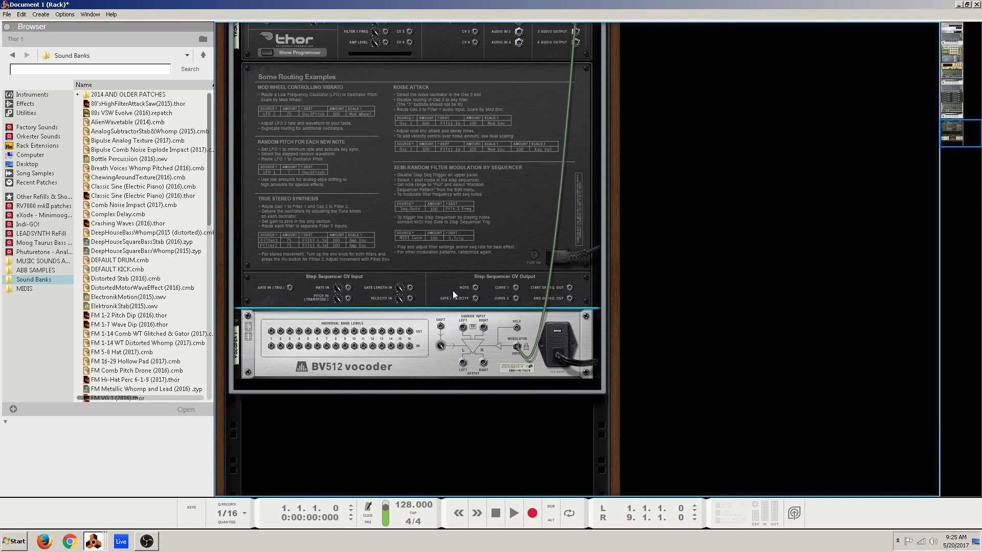
key(Tab)
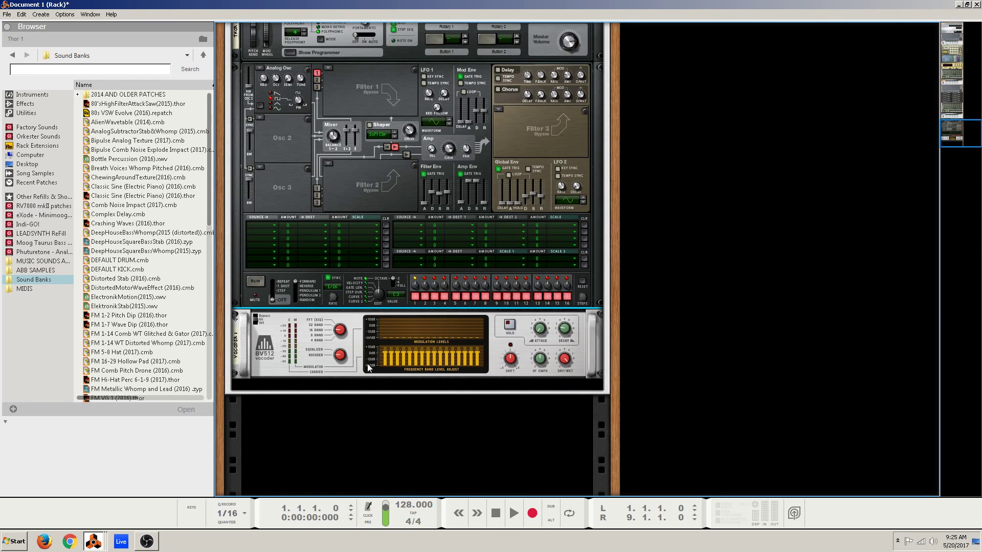
drag(340, 330, 338, 335)
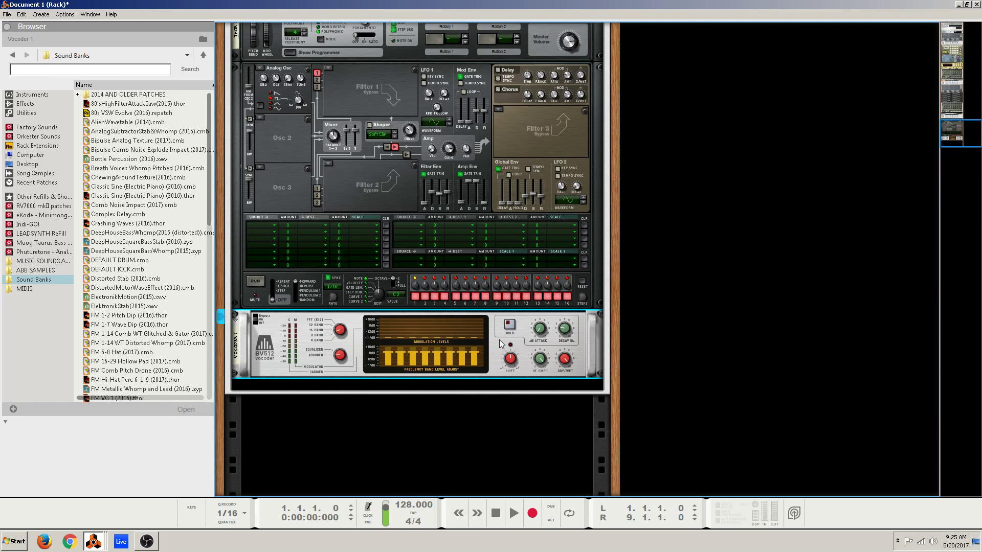
Add a Malström Graintable Synthesizer below the vocoder inside the Combinator
click(383, 386)
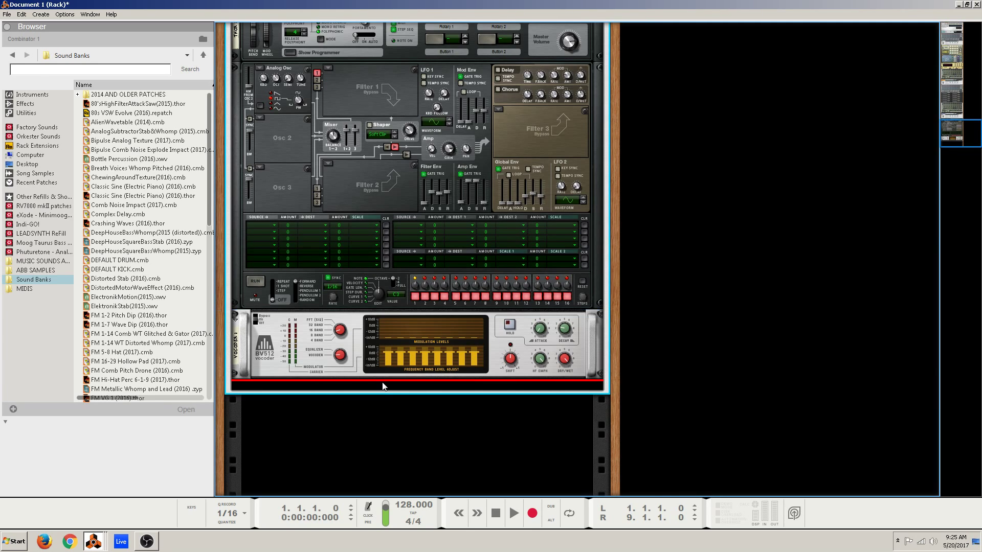
right_click(383, 386)
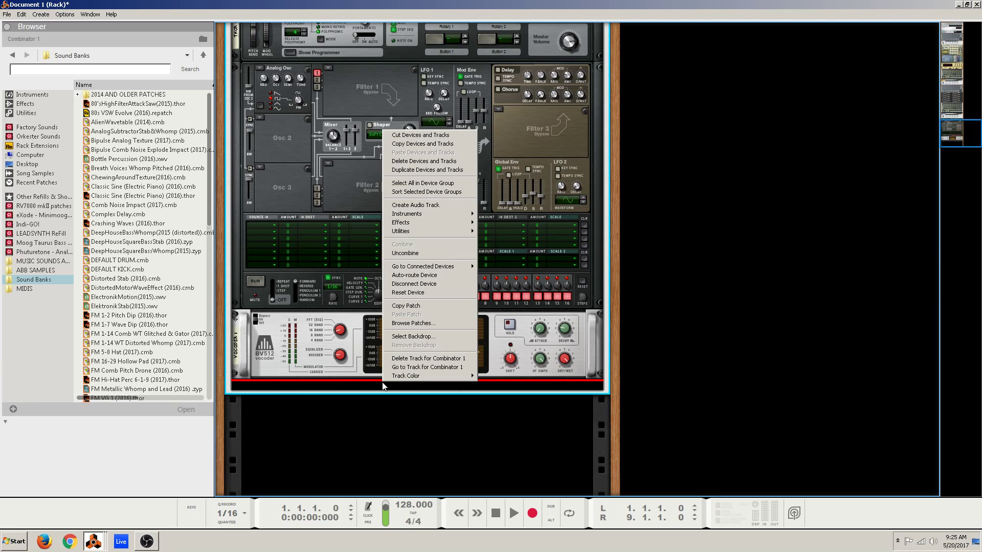
mouse_move(439, 216)
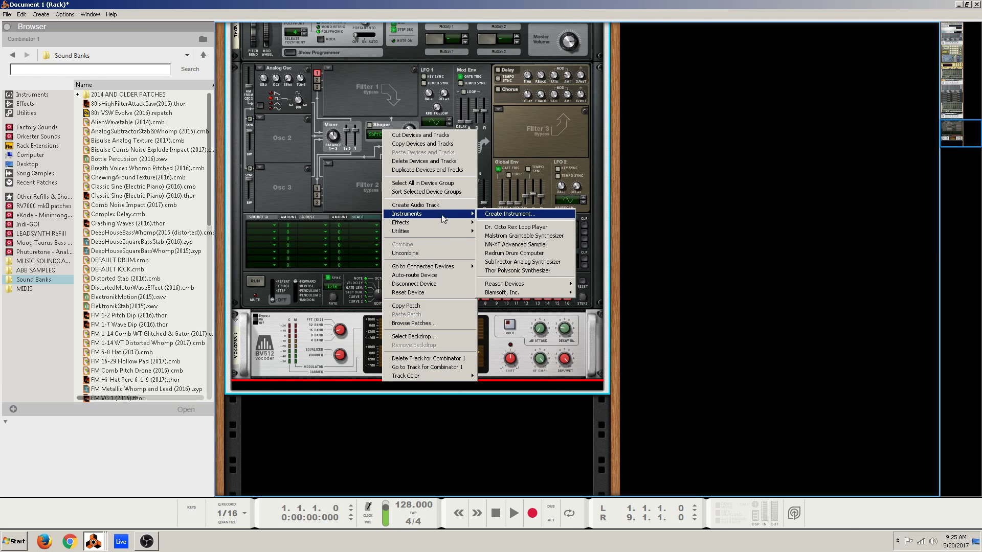
click(510, 239)
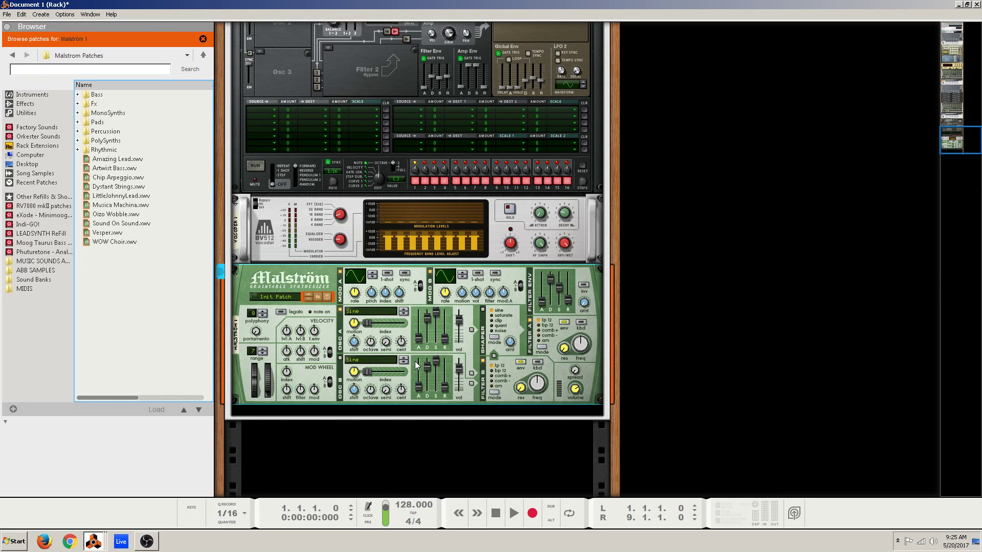
Set Malström's oscillator A to the PinkNoise graintable and adjust its motion
click(367, 312)
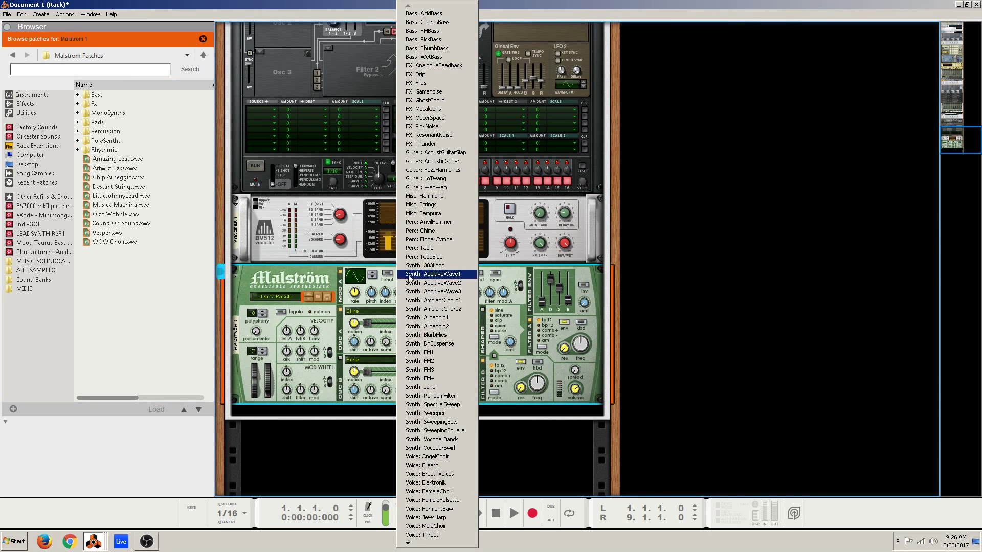
click(447, 128)
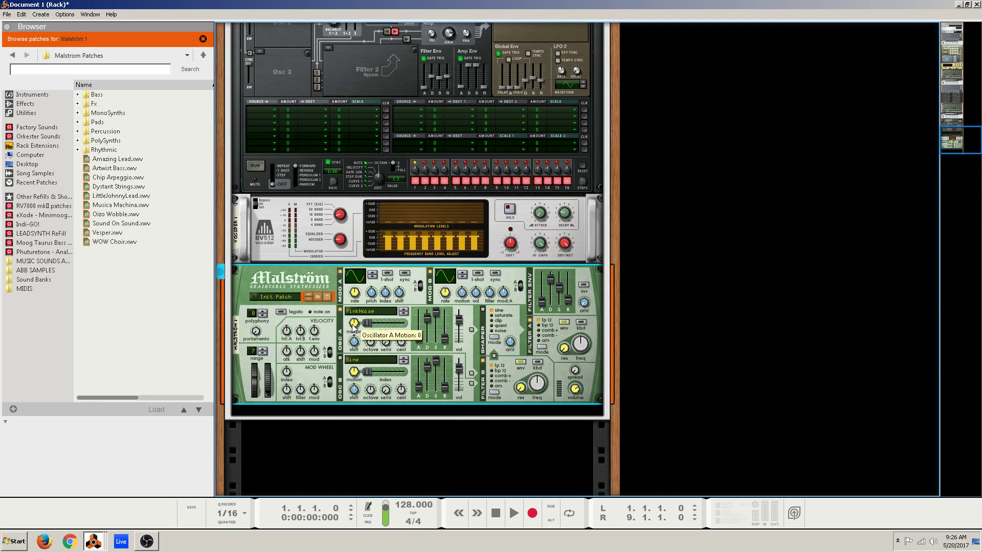
mouse_move(353, 325)
mouse_down()
mouse_move(354, 364)
mouse_move(365, 312)
mouse_up()
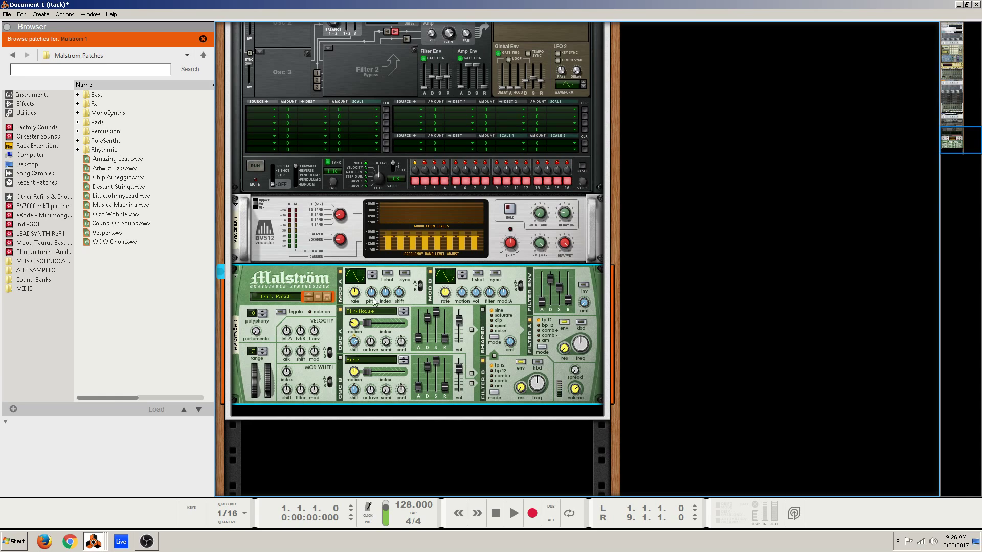
Raise the index of Malström's oscillator A, adjust modulator A's index amount and enable modulator A's sync
drag(367, 327, 373, 327)
drag(370, 341, 372, 350)
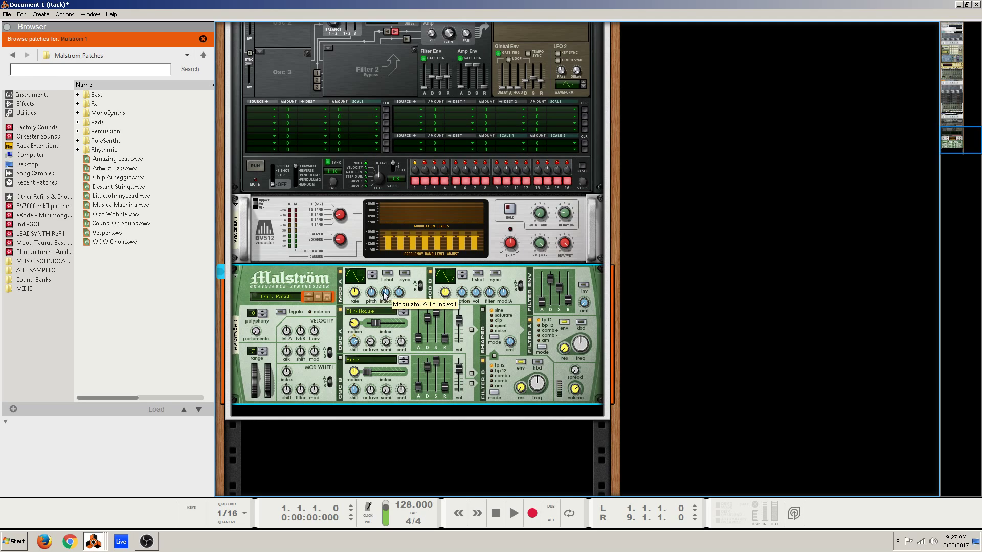
drag(386, 295, 387, 293)
click(405, 274)
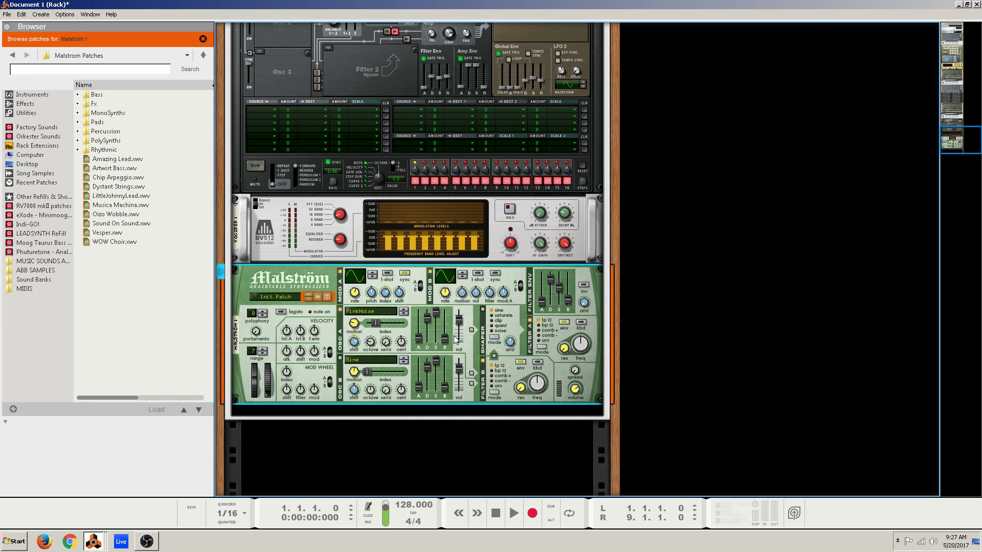
On the rear of the rack, route Malström's main output to the BV512's carrier input and the vocoder's output to the Combinator's From Devices input
key(Tab)
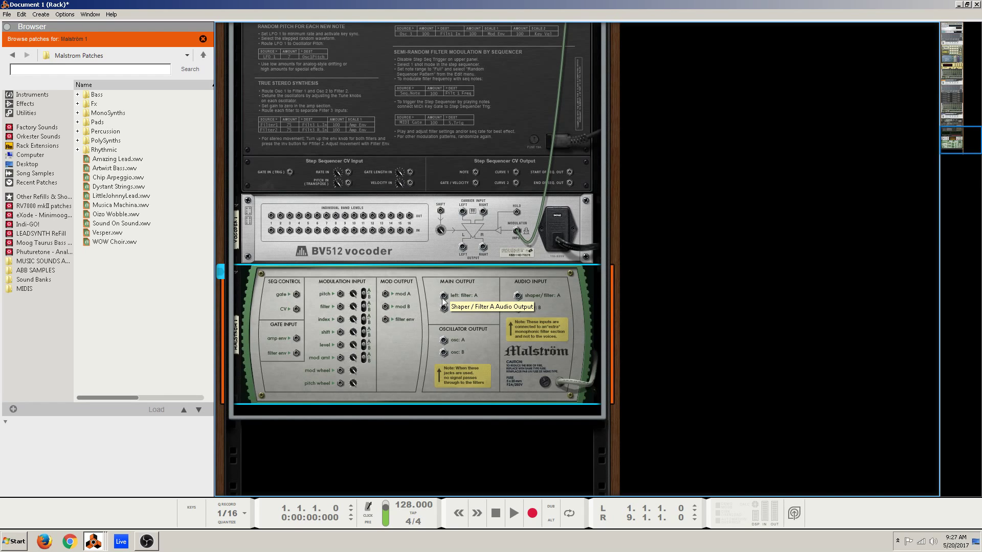
drag(441, 301, 464, 213)
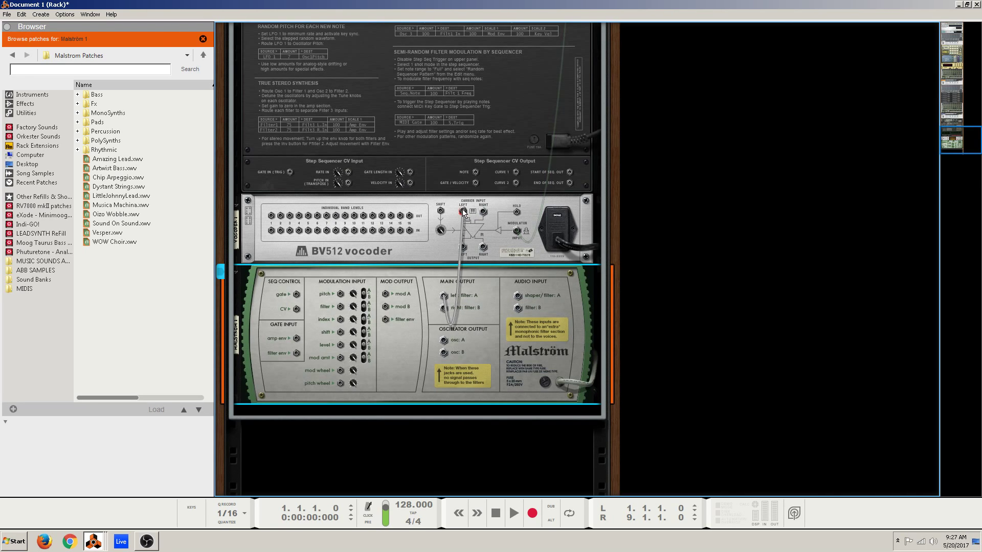
click(461, 248)
drag(461, 247, 505, 84)
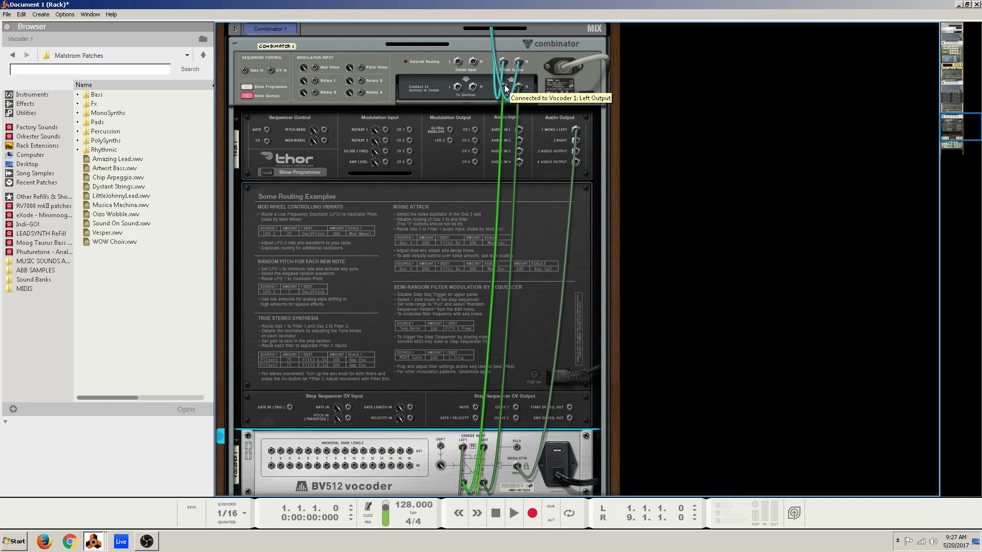
Return to the front of the rack and play the song briefly to audition the vocoder with the noise carrier
key(Tab)
scroll(497, 211, down, 5)
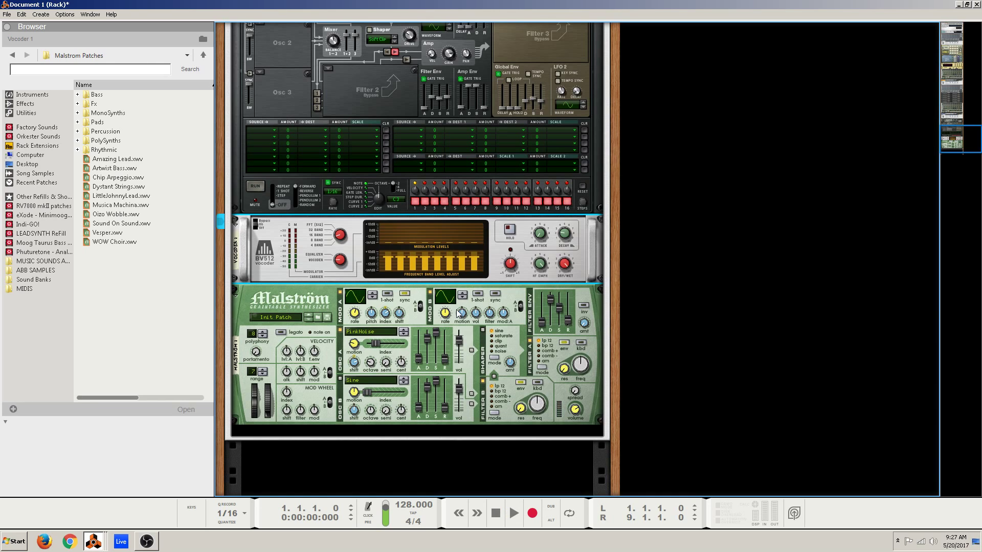
key(space)
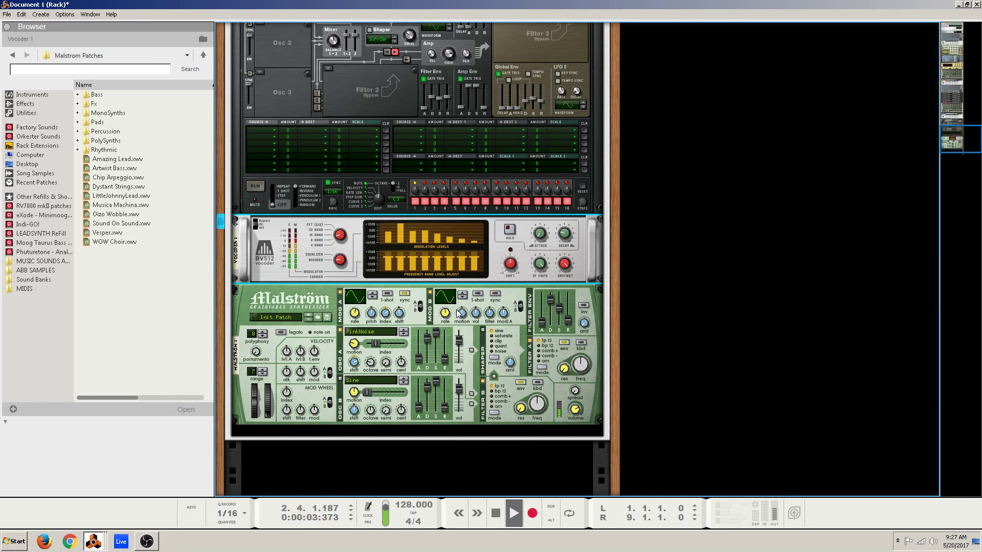
key(space)
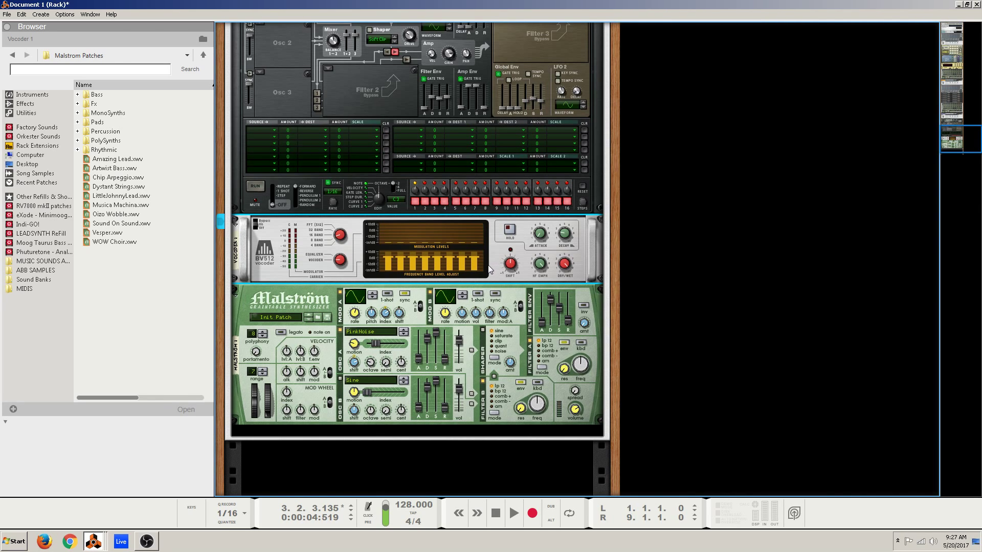
Add a second BV512 vocoder below Malström inside the Combinator
scroll(416, 320, down, 3)
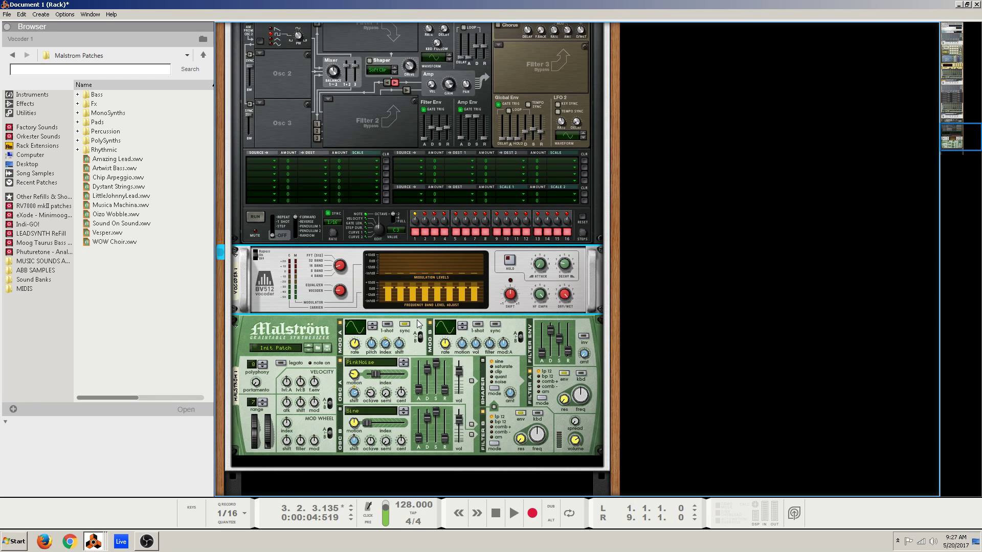
click(372, 387)
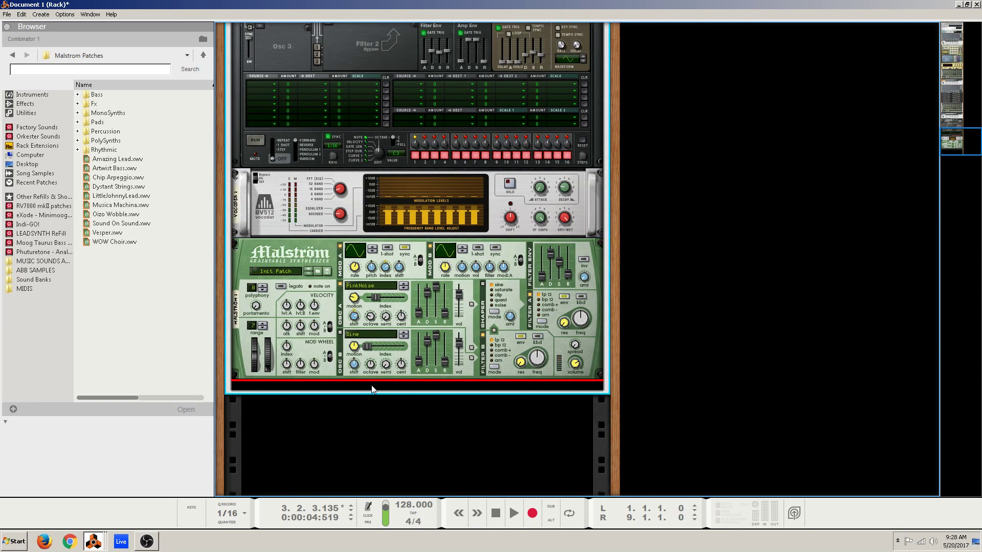
right_click(372, 389)
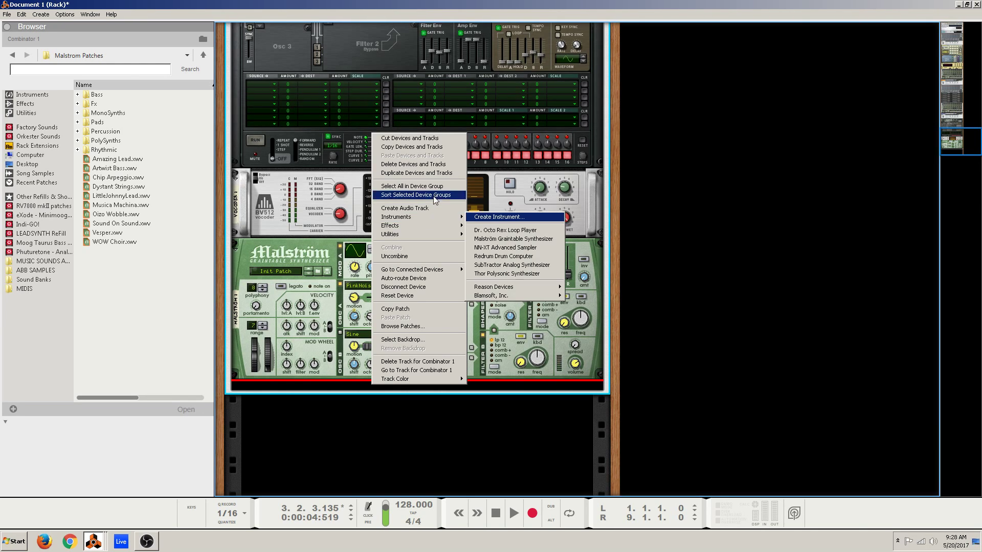
mouse_move(433, 226)
click(499, 252)
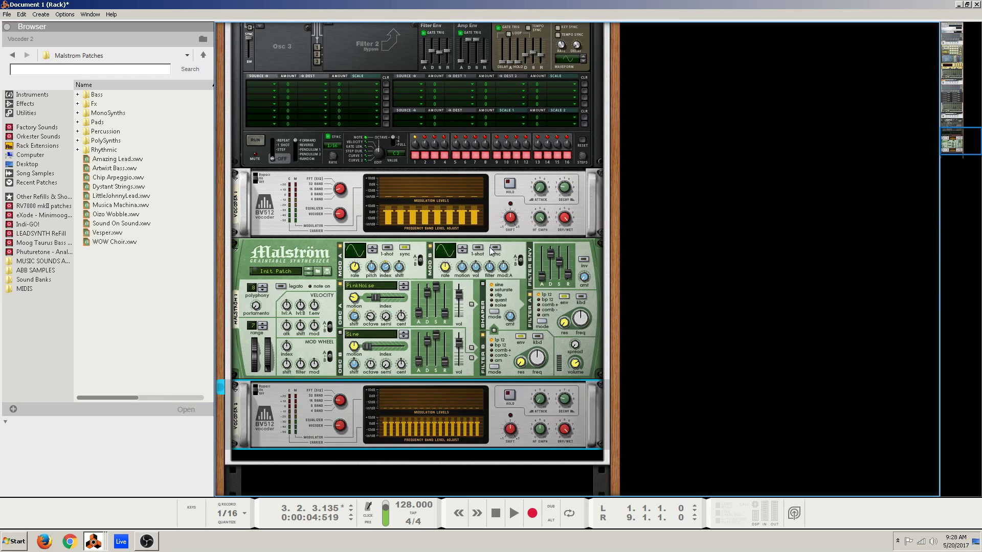
On the rear of the rack, reroute the first vocoder's output from the Combinator to the second vocoder's carrier input
key(Tab)
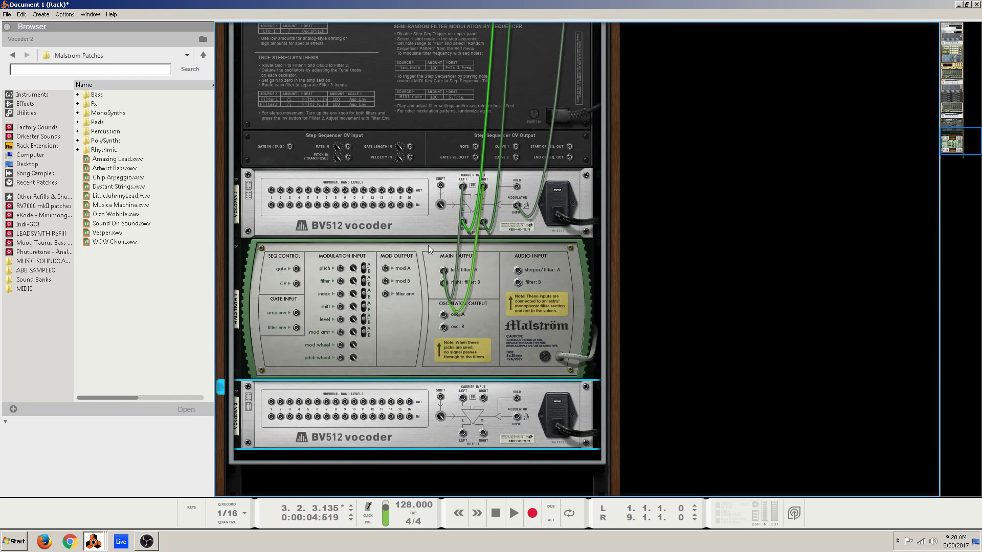
click(463, 223)
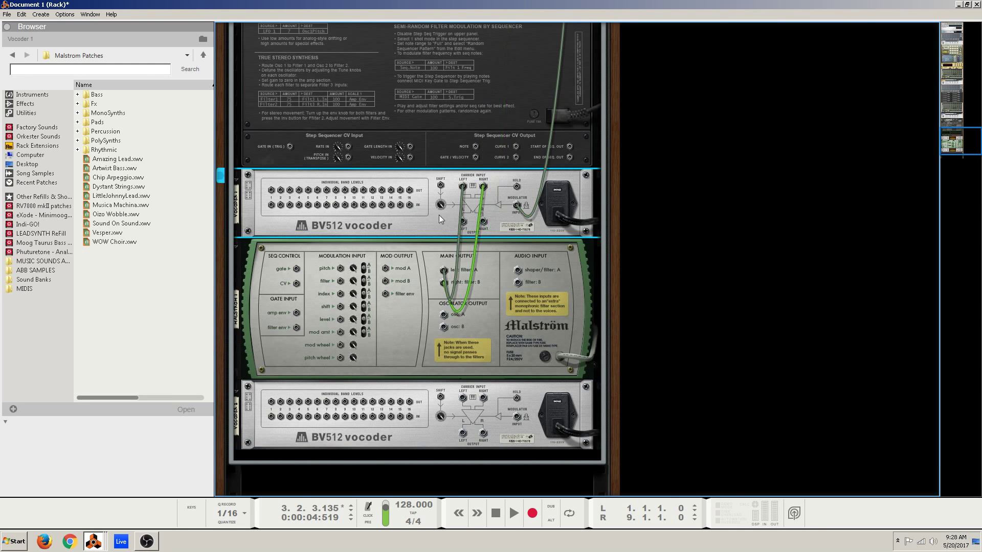
scroll(366, 251, up, 5)
scroll(372, 250, down, 5)
drag(463, 223, 464, 399)
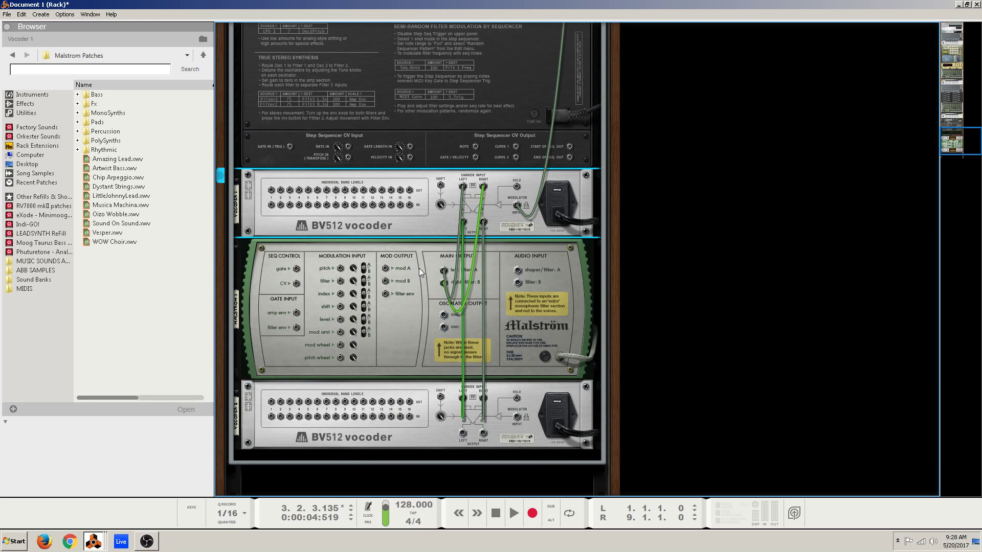
Return to the front of the rack, set the second BV512 vocoder to 4 bands and adjust its shift
key(Tab)
scroll(360, 311, down, 3)
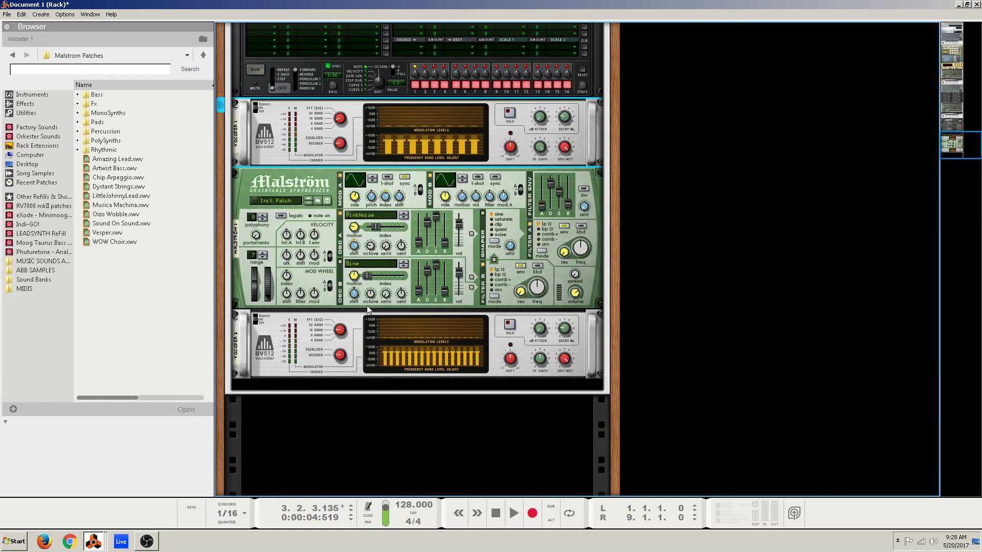
drag(341, 333, 337, 336)
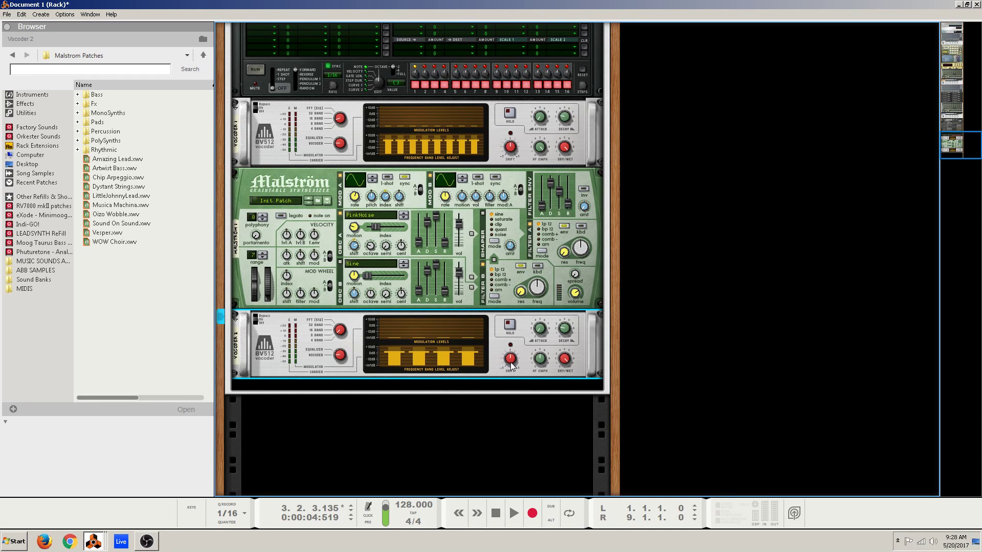
mouse_move(510, 364)
drag(510, 376, 510, 366)
mouse_move(542, 362)
Add a Dr. Octo Rex Loop Player at the bottom of the Combinator and route its left main output to the second vocoder's modulator input
right_click(345, 389)
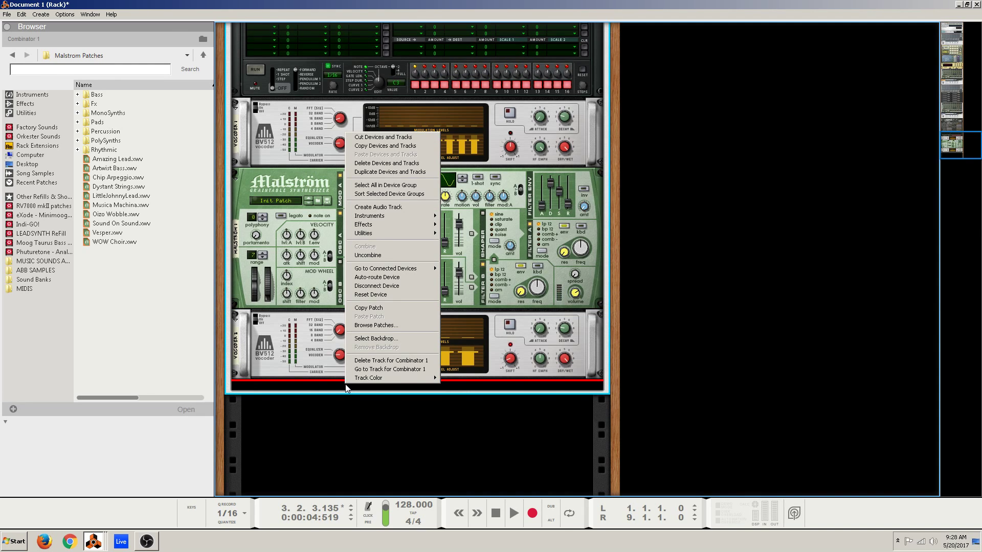
mouse_move(400, 217)
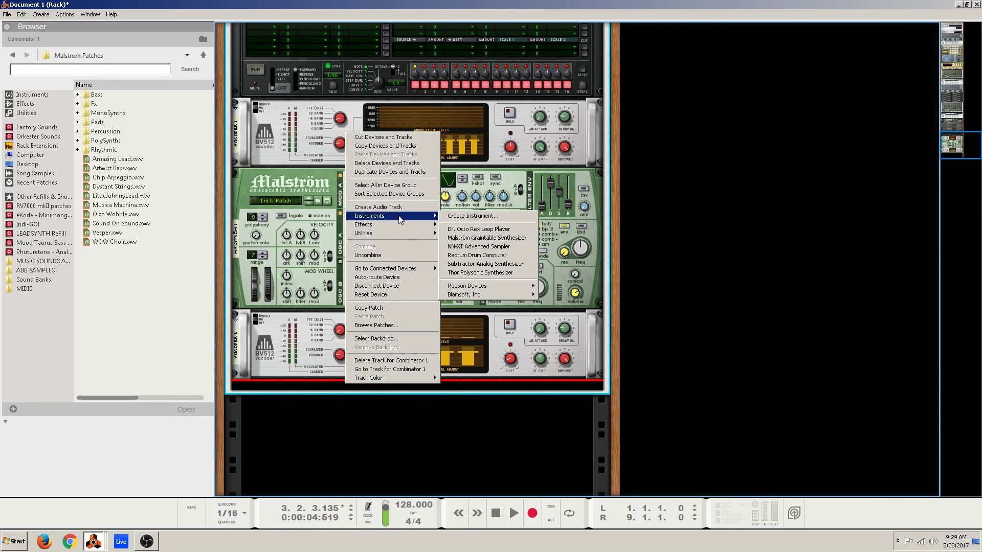
click(465, 230)
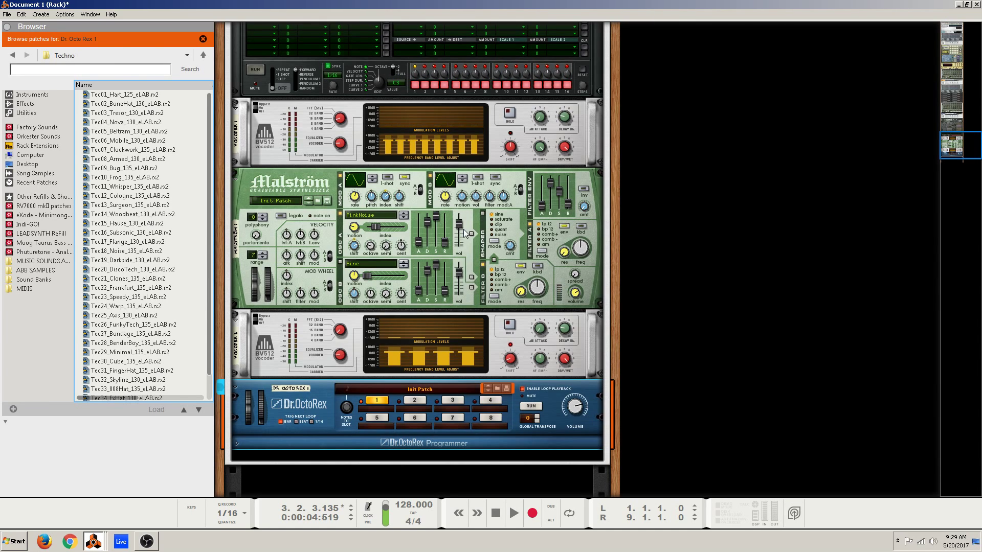
key(Tab)
drag(534, 398, 517, 347)
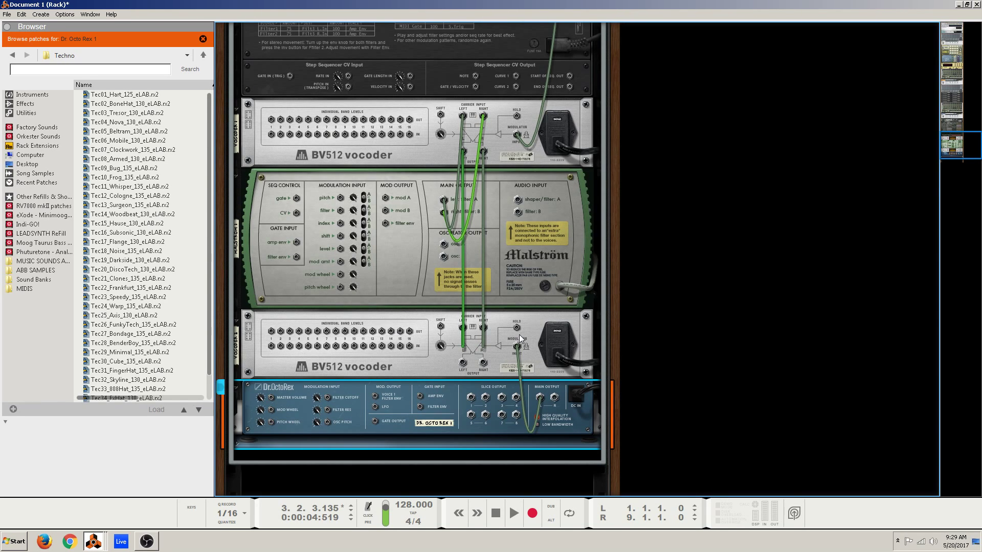
key(Tab)
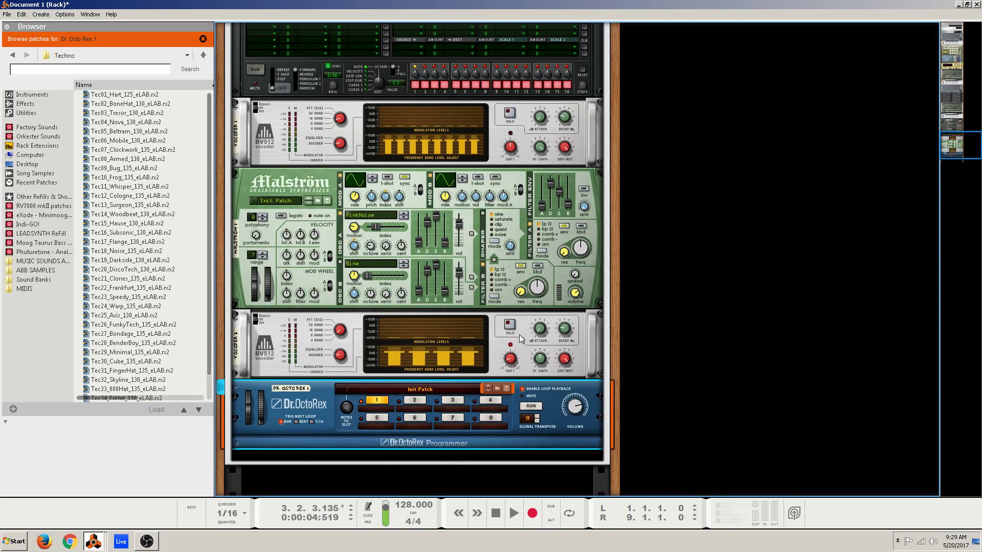
Expand the Dr. OctoRex programmer and browse loops for slot 1 in the House folder of Dr Rex Drum Loops
click(237, 443)
click(367, 352)
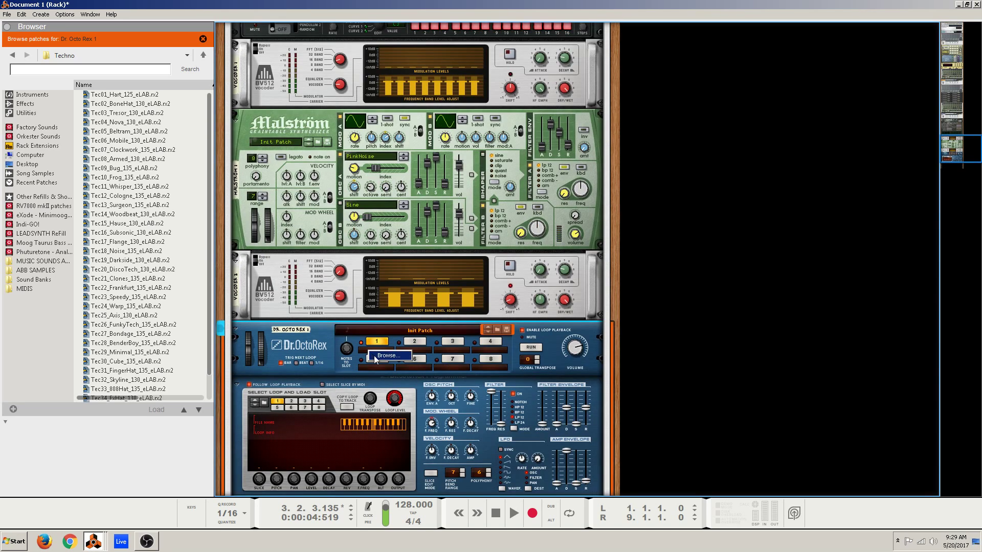
click(375, 357)
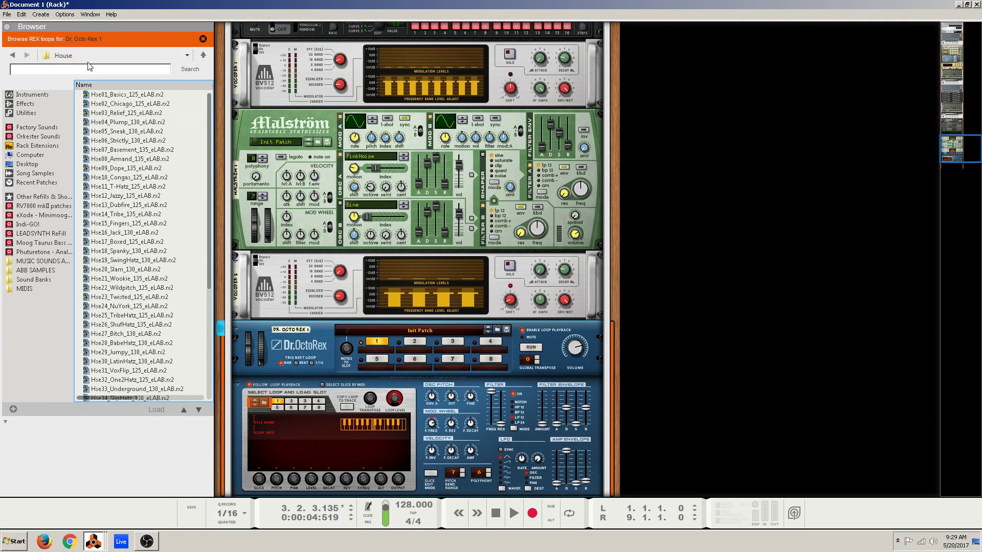
click(204, 56)
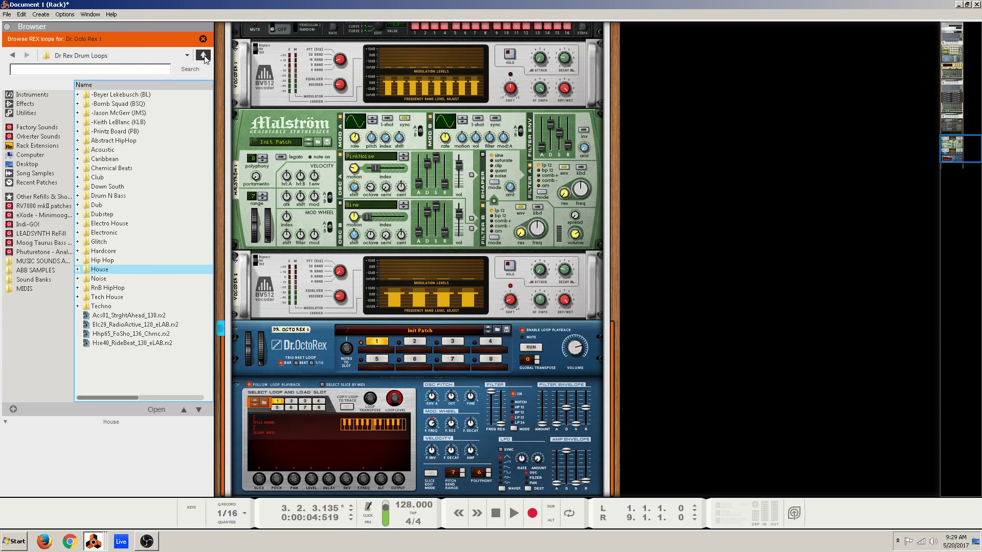
click(204, 56)
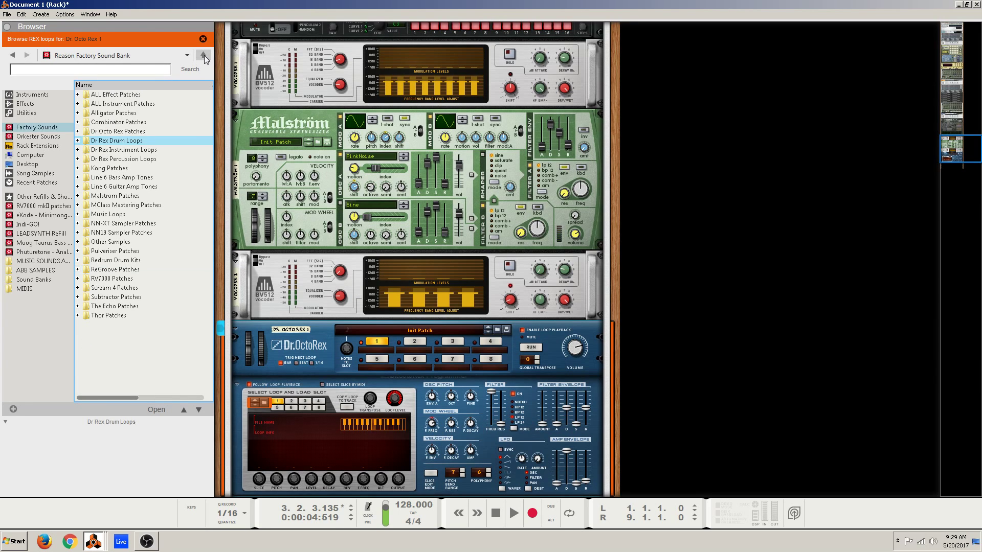
double_click(123, 140)
double_click(100, 269)
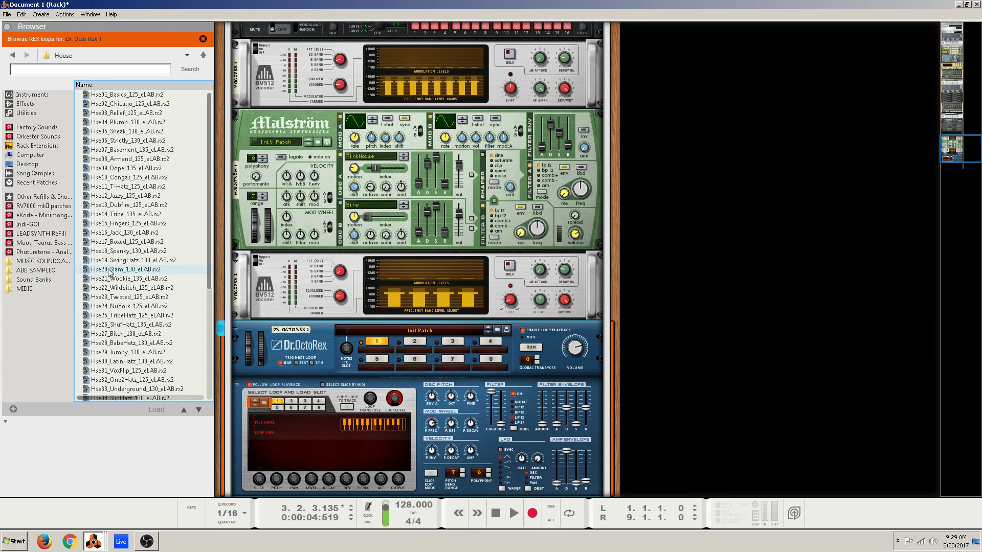
Preview the Hse45_Griffinworld_133_Grif.rx2 loop and load it into Dr. OctoRex's slot 1
scroll(202, 273, down, 4)
scroll(202, 273, down, 3)
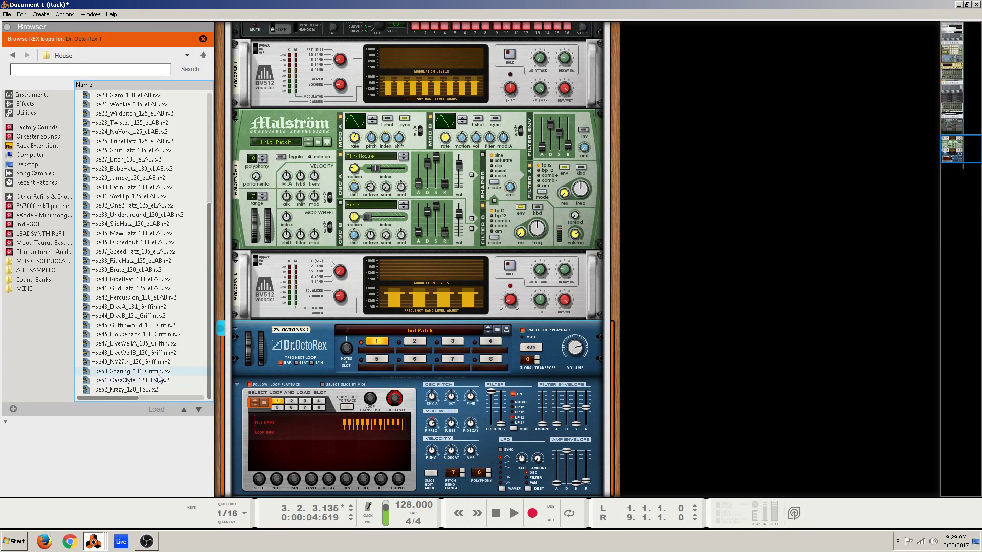
click(147, 329)
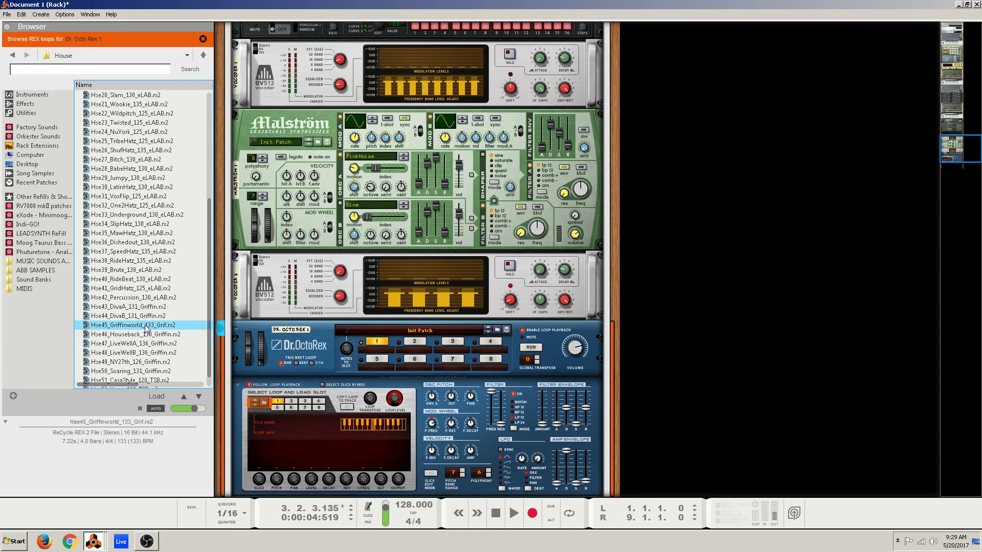
drag(129, 327, 363, 348)
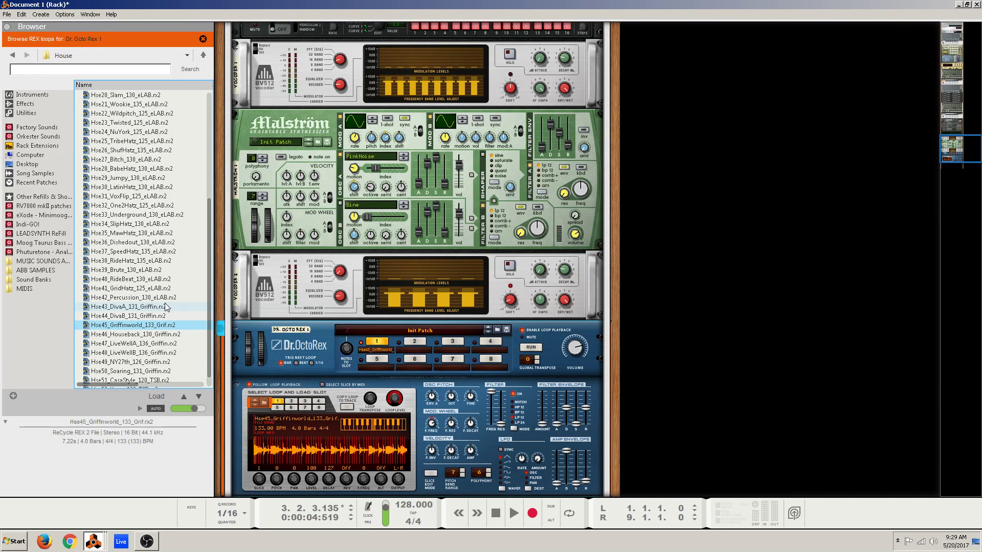
On the rear, route the second vocoder's left output to the Combinator's From Devices input, and return to the front of the rack
key(Tab)
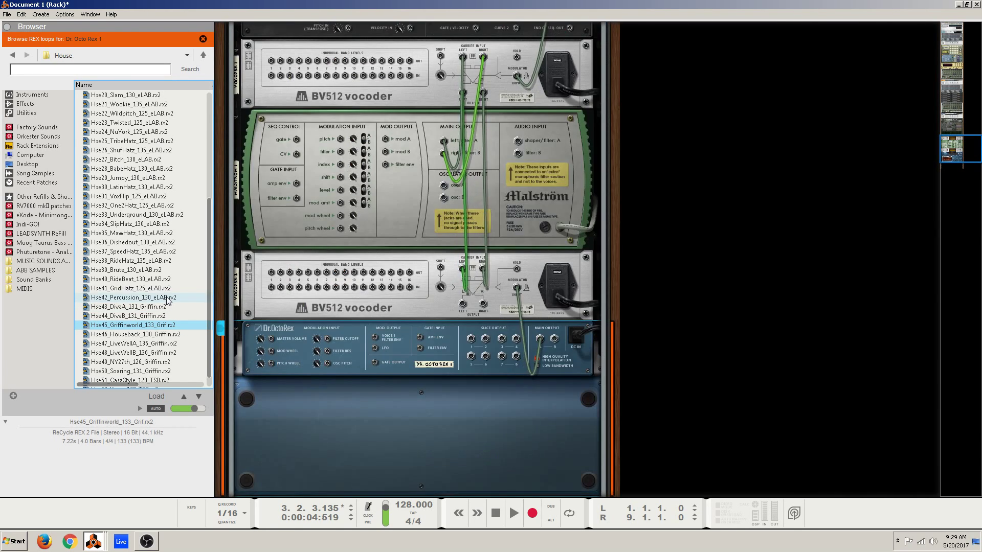
drag(463, 305, 505, 151)
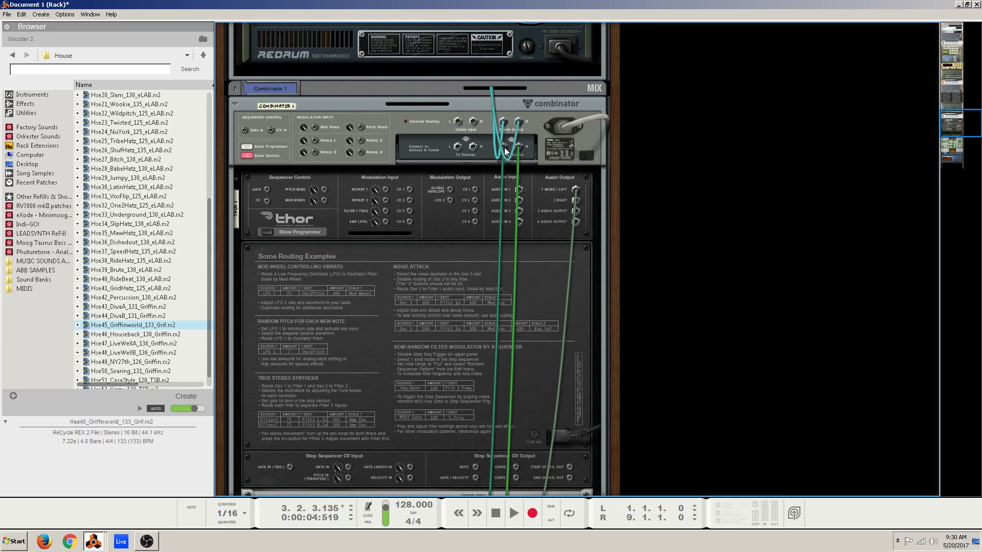
key(Tab)
scroll(420, 192, down, 15)
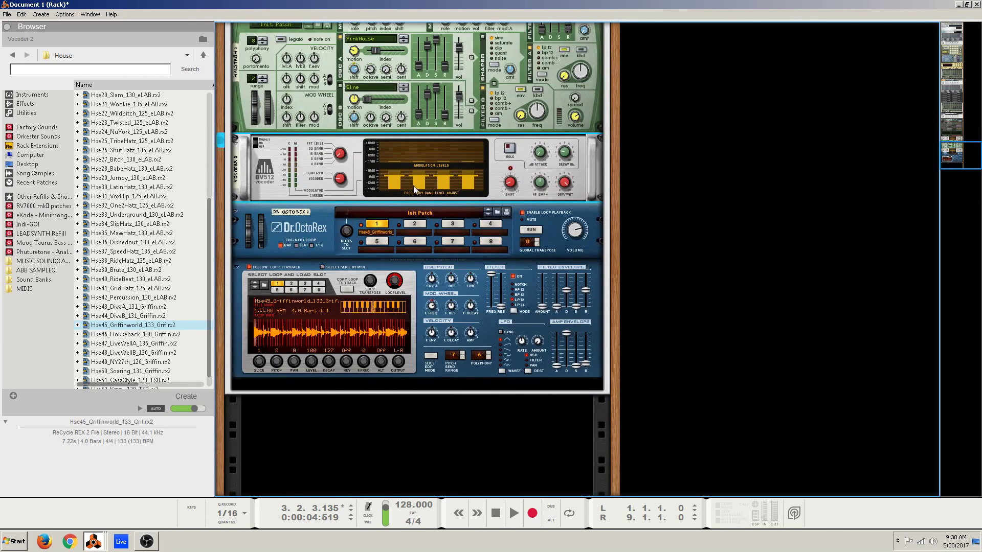
scroll(413, 186, up, 10)
scroll(410, 192, down, 5)
scroll(411, 193, up, 4)
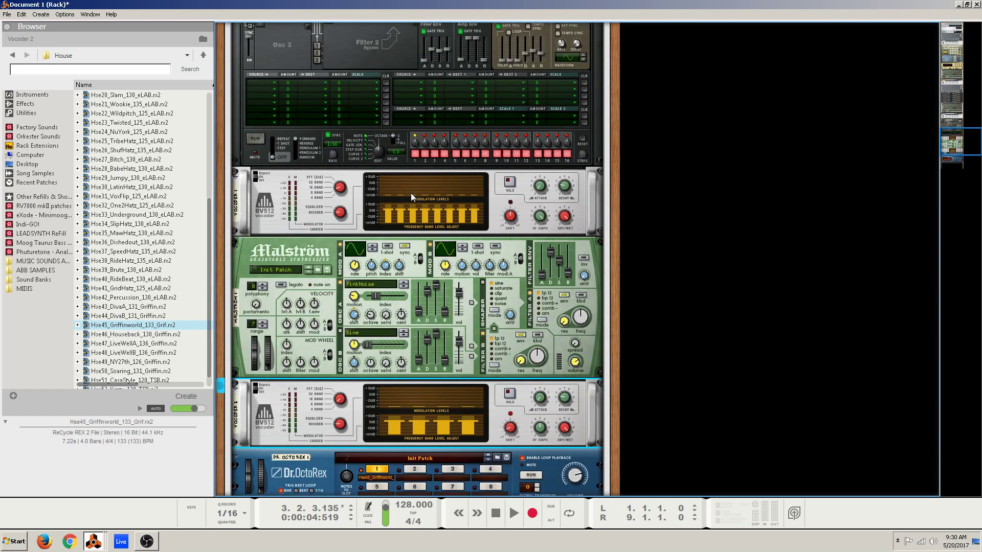
scroll(413, 194, down, 5)
scroll(412, 193, down, 5)
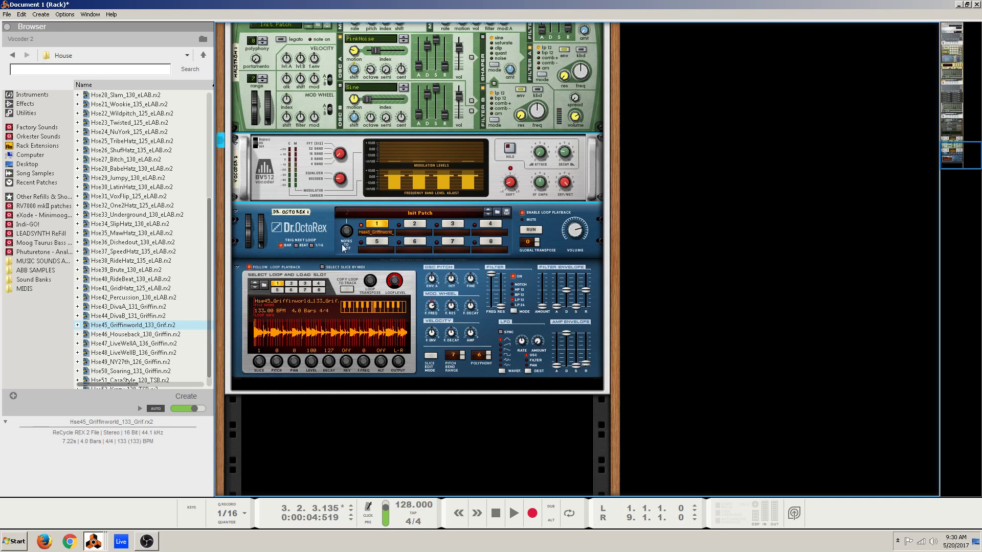
Copy the slot 1 loop of Dr. OctoRex to its sequencer track
scroll(335, 229, up, 10)
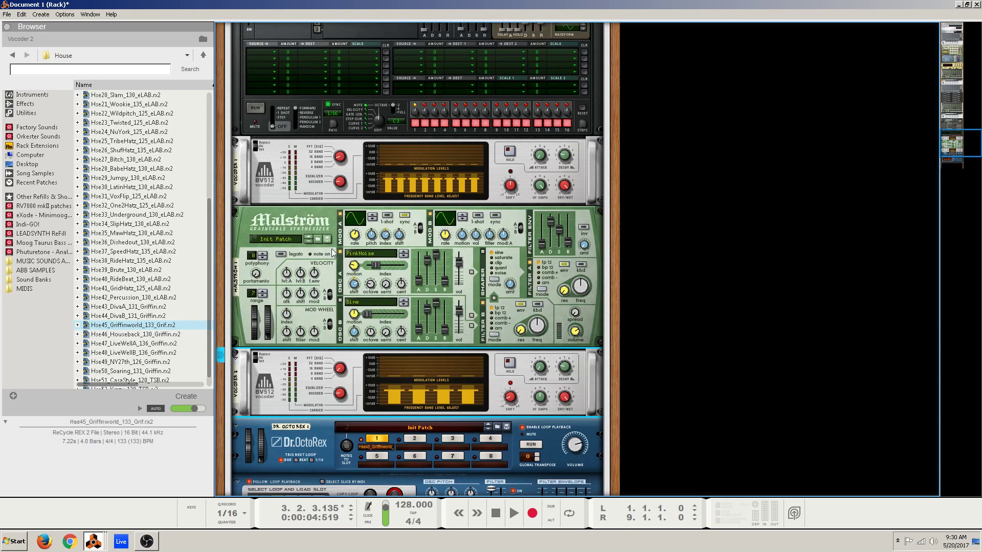
scroll(336, 246, up, 12)
scroll(335, 246, down, 20)
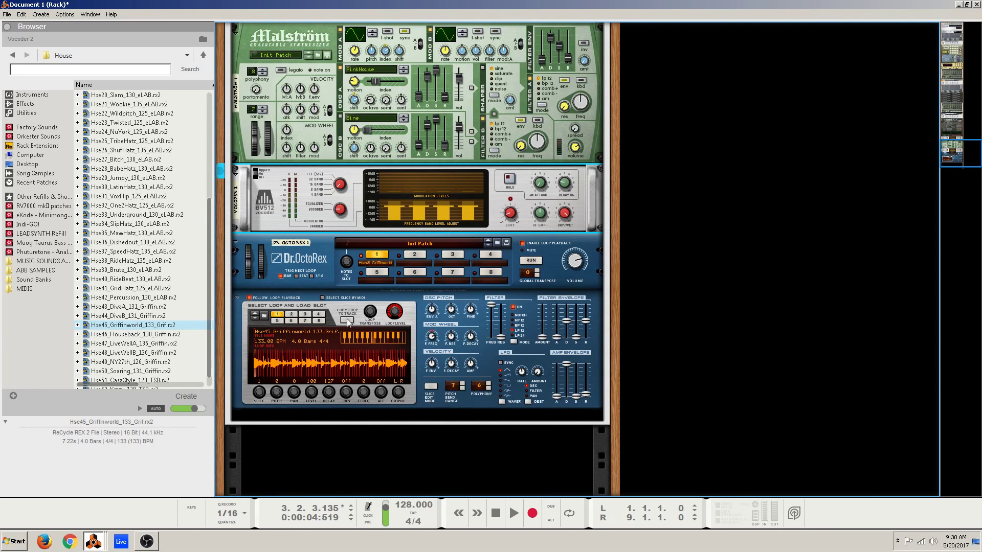
click(346, 320)
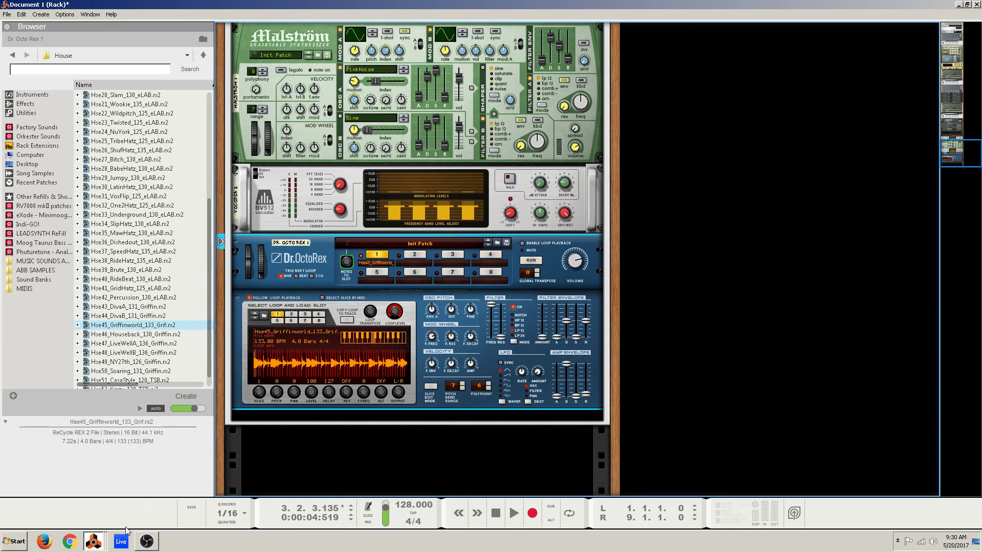
Switch to the sequencer window, return the playhead to the song start and make Combinator 1 the active track
click(88, 544)
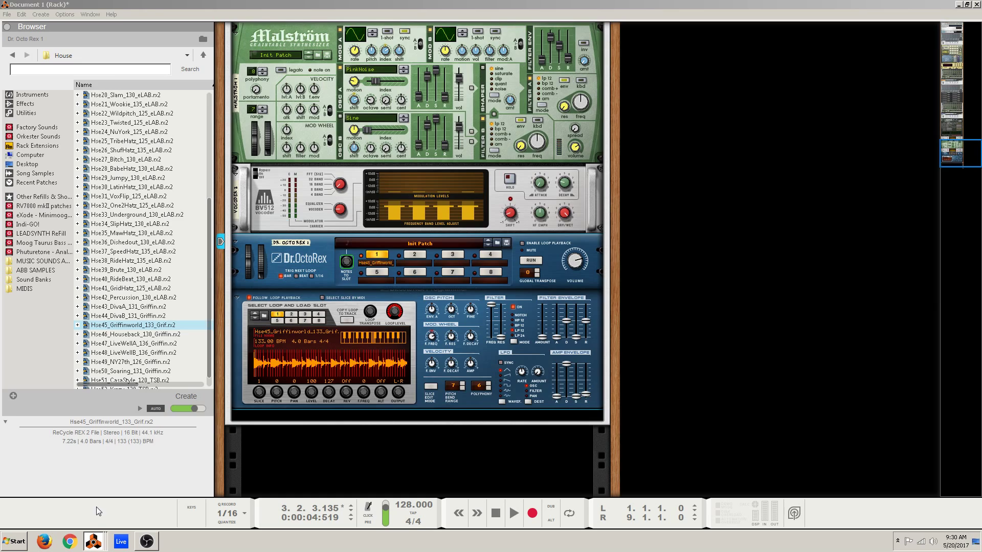
key(Home)
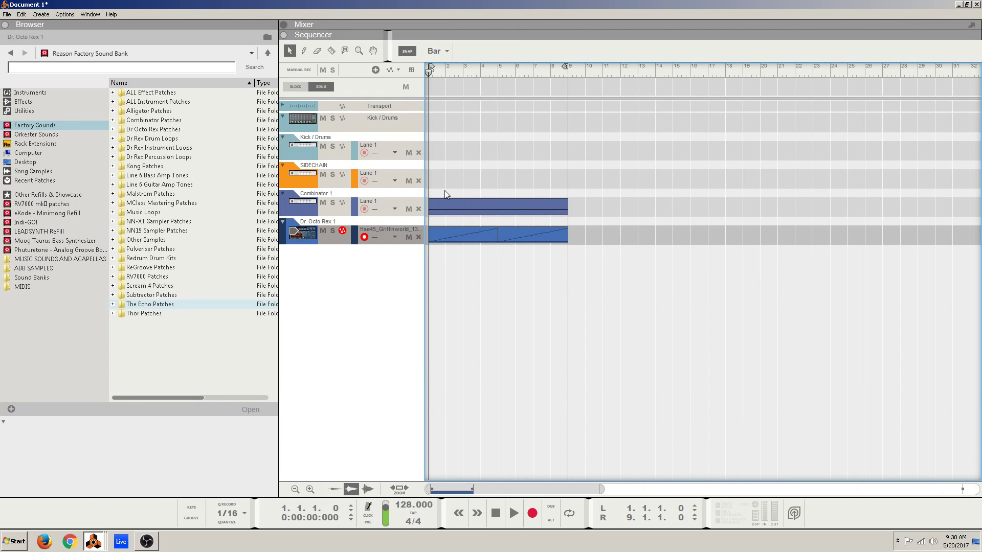
click(476, 204)
click(495, 175)
click(328, 211)
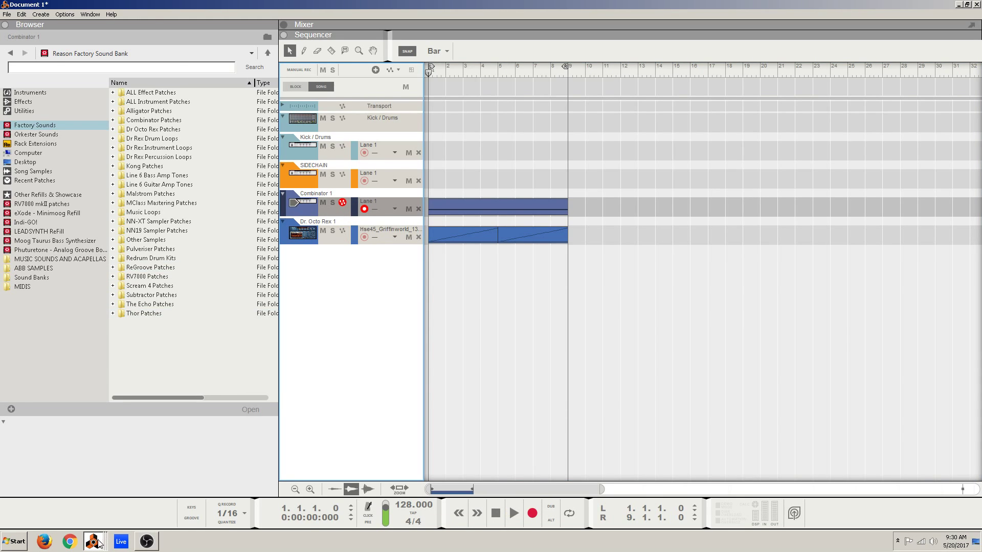
Play the sequence from the start to hear the vocoded loop, stop playback and return to the rack window
click(514, 513)
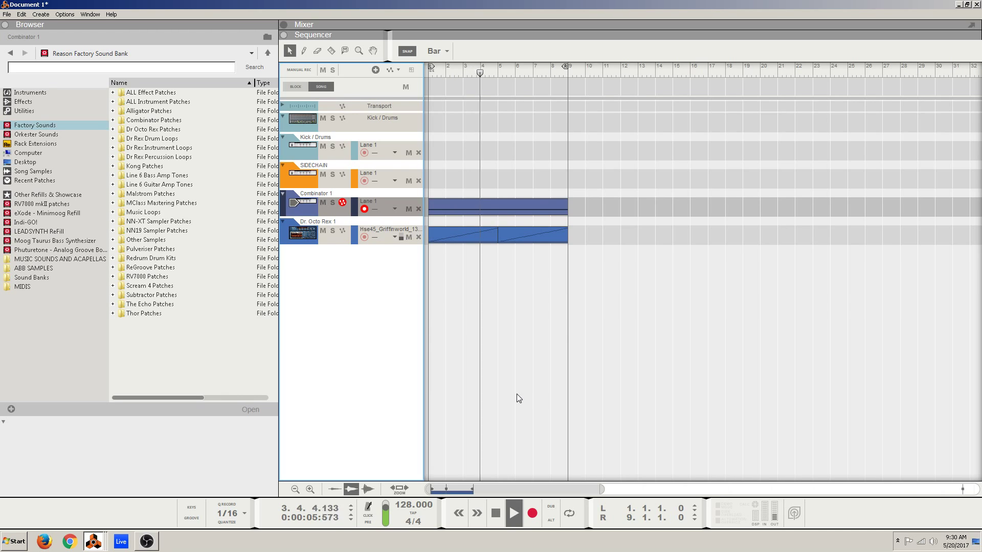
key(space)
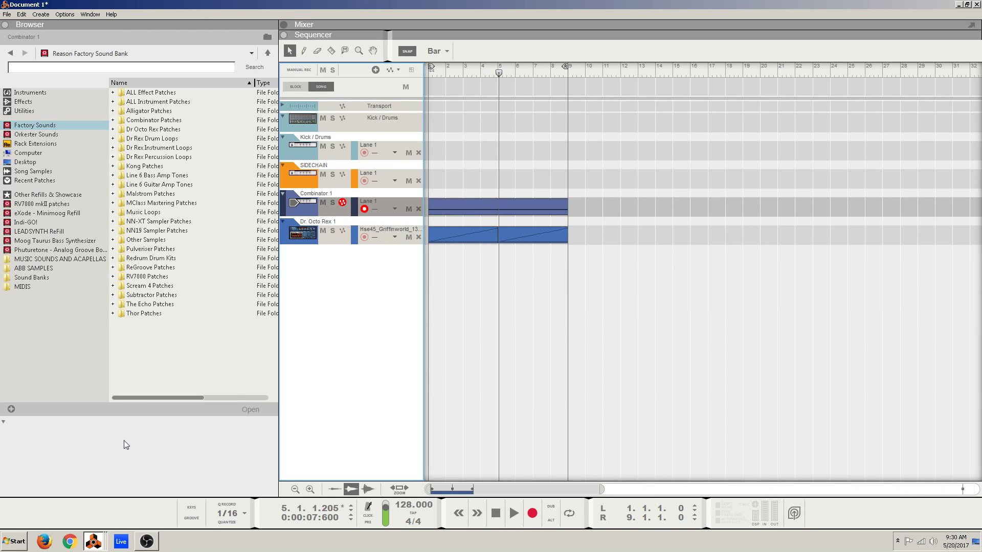
click(100, 545)
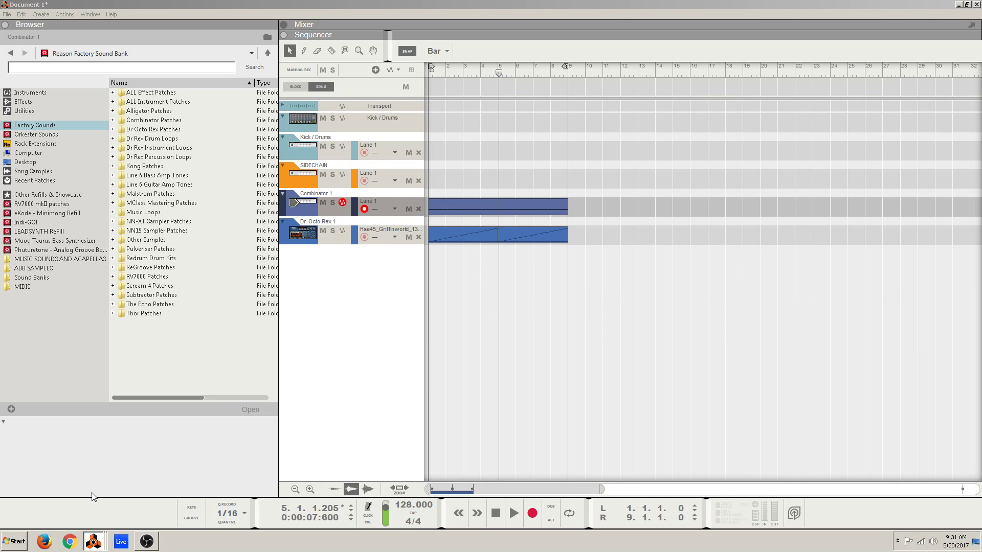
click(92, 517)
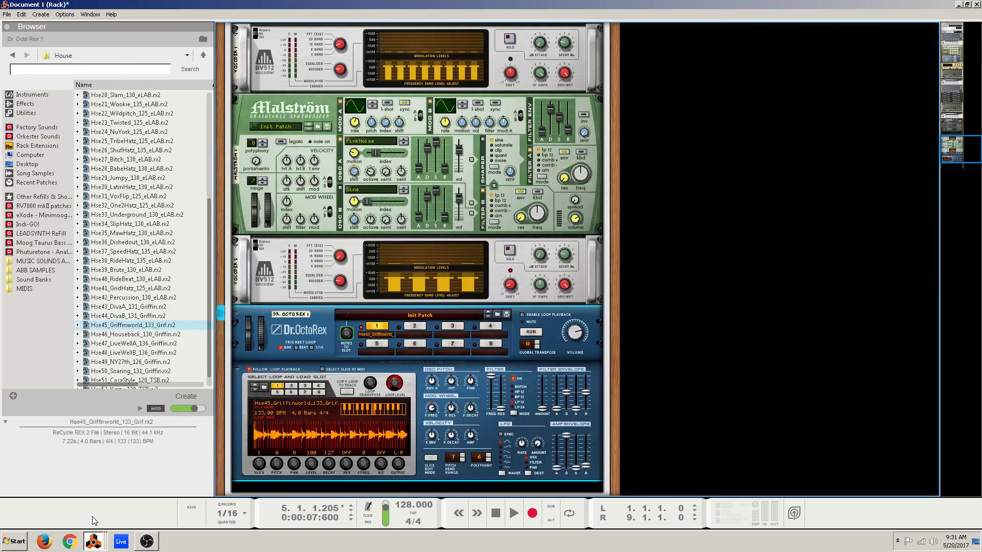
scroll(346, 334, down, 2)
scroll(342, 357, up, 3)
scroll(342, 364, up, 3)
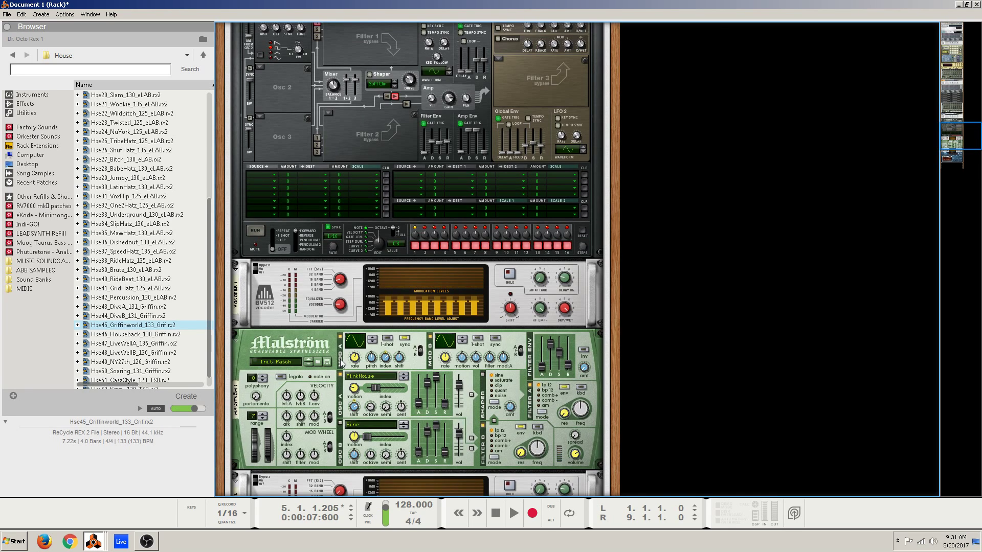
scroll(336, 397, up, 5)
scroll(338, 397, down, 4)
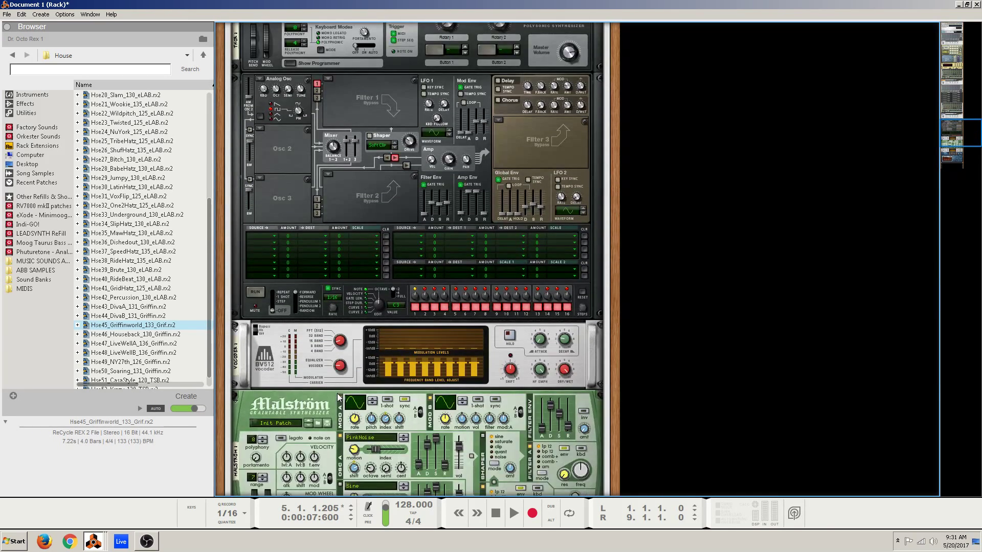
scroll(338, 397, down, 4)
scroll(340, 392, up, 4)
scroll(343, 386, down, 1)
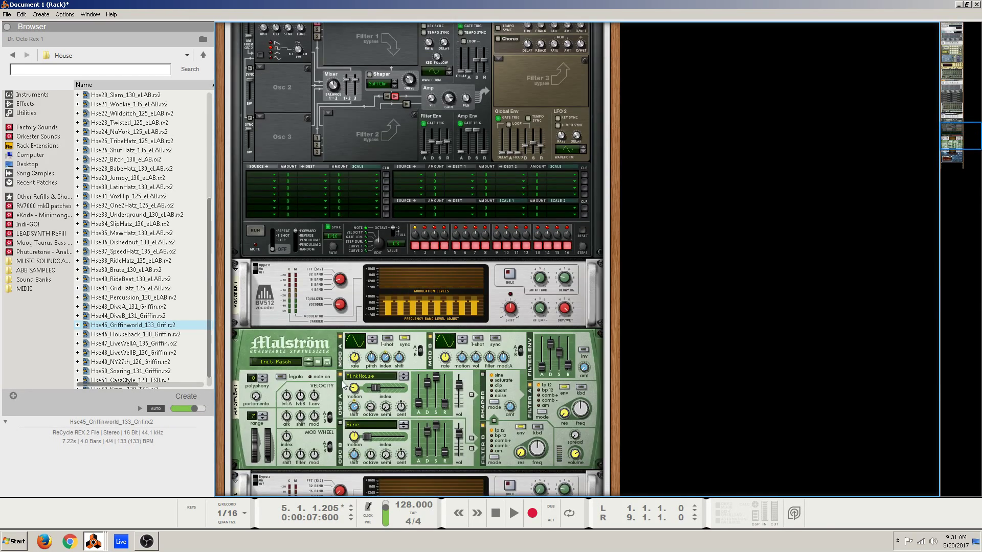
scroll(344, 387, down, 5)
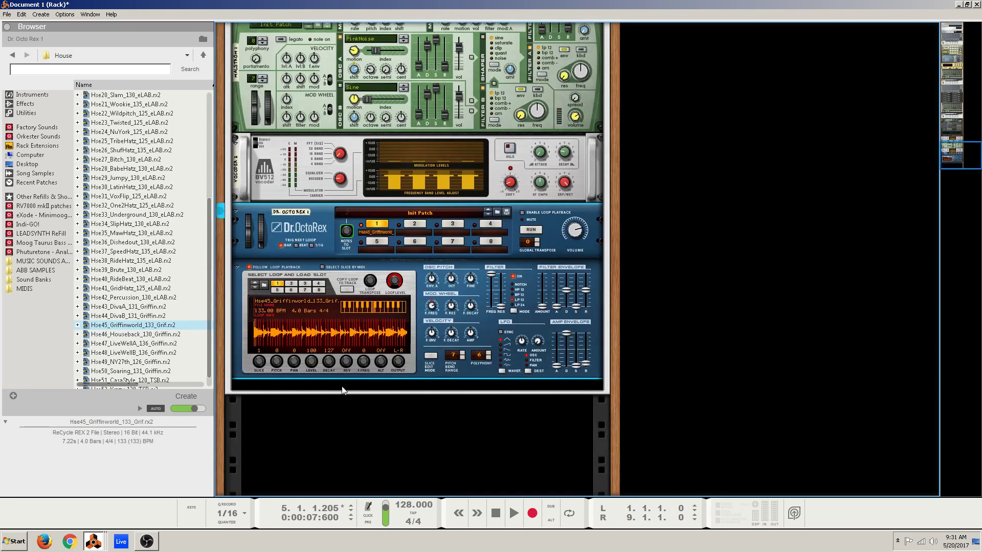
Add an RV7000 MkII Reverb after the second vocoder and check its cabling on the rear of the rack
scroll(301, 248, up, 1)
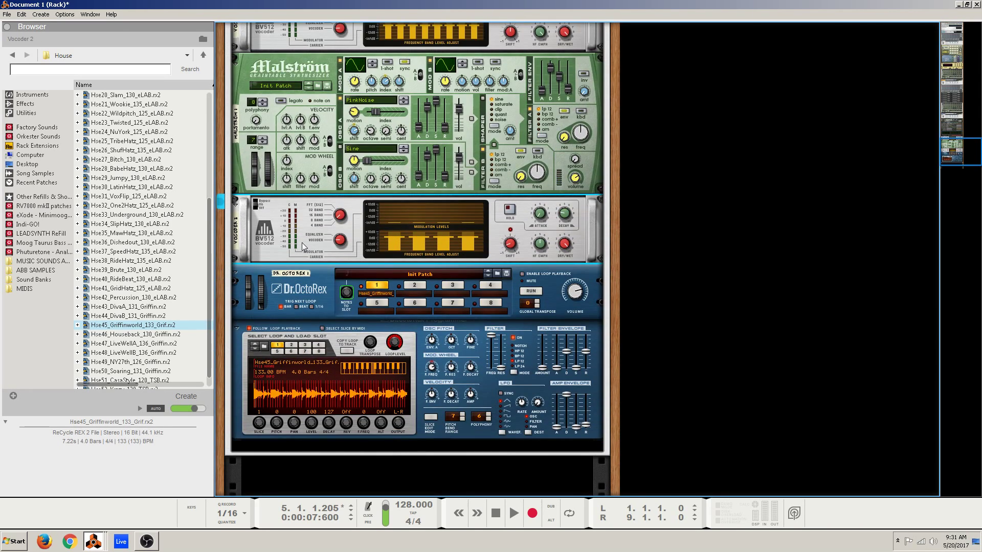
right_click(302, 242)
mouse_move(347, 341)
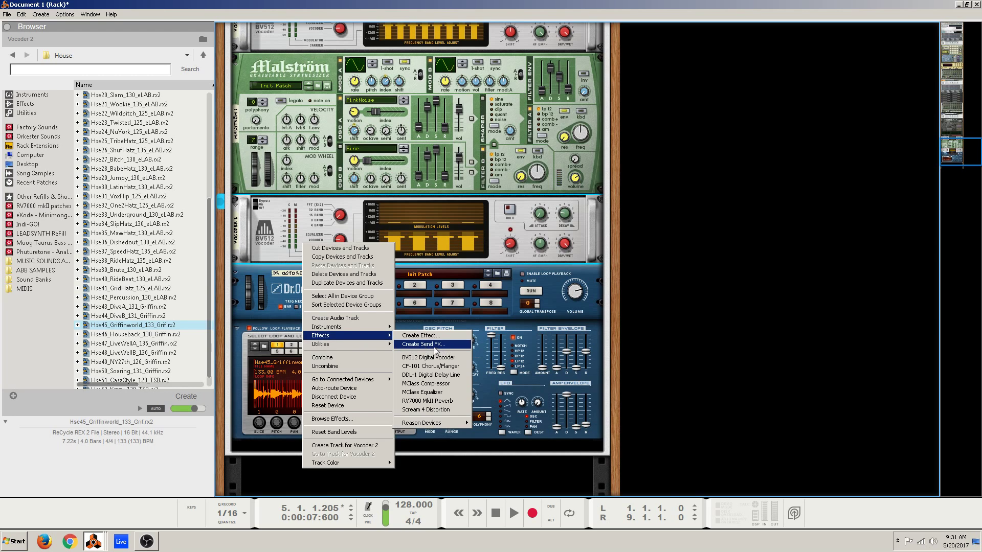
click(432, 401)
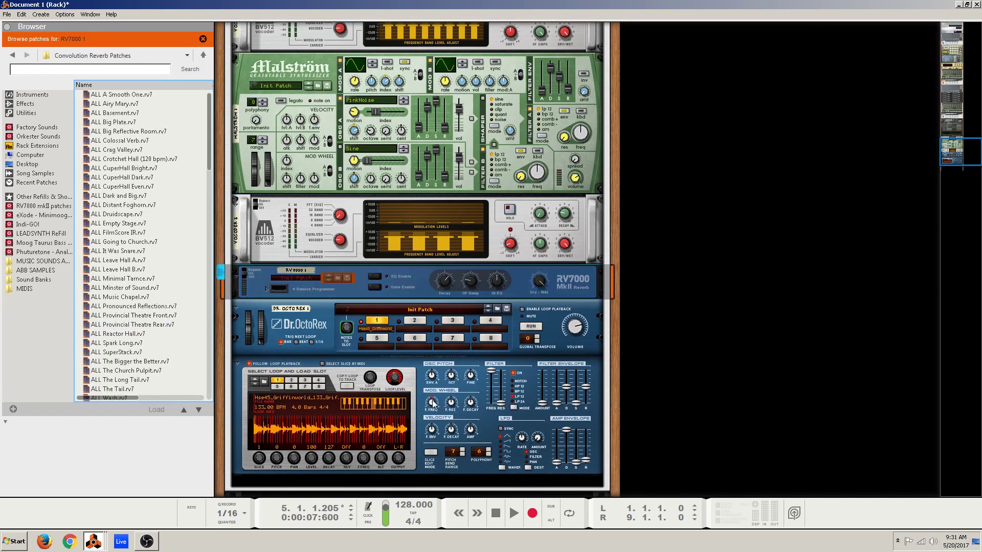
key(Tab)
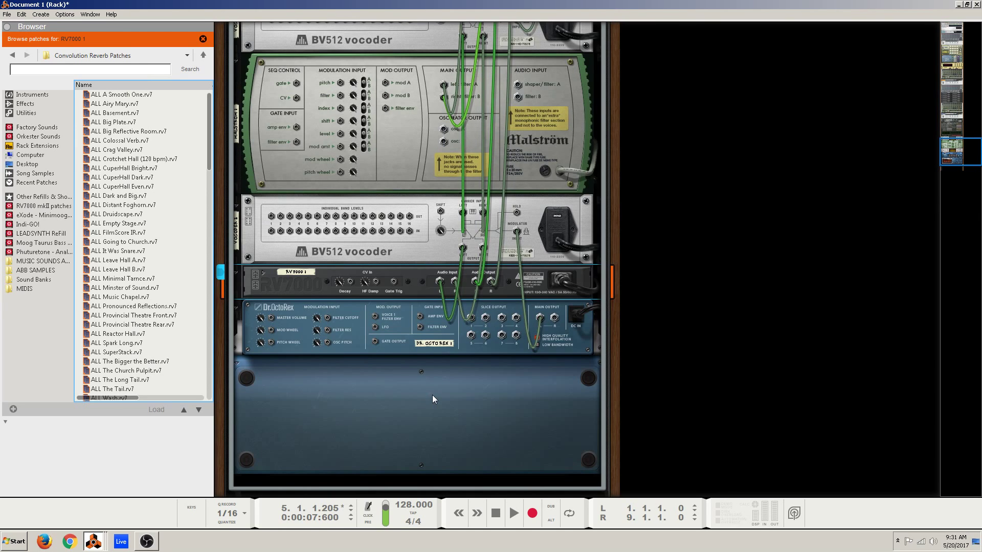
key(Tab)
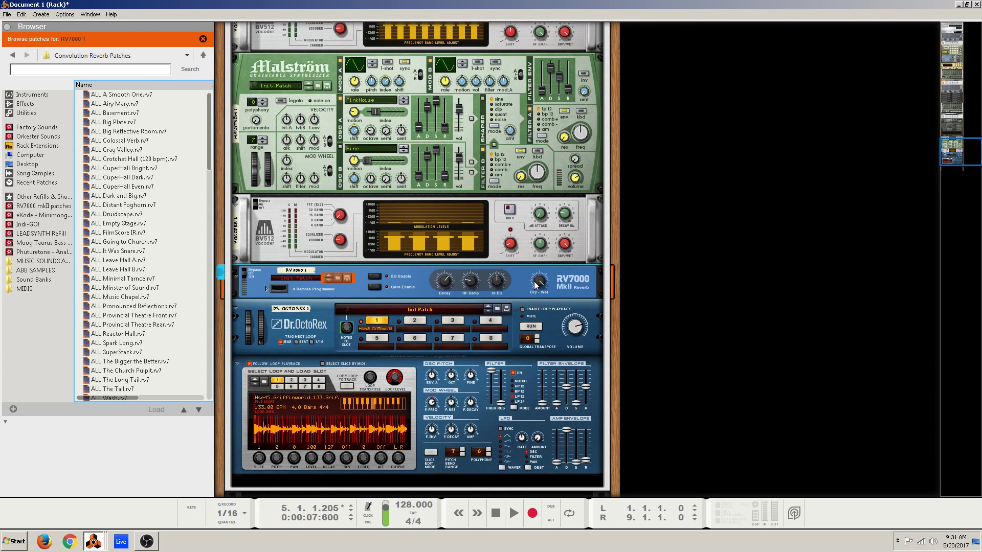
Turn down the RV7000's dry/wet mix and expand its remote programmer
drag(538, 284, 540, 308)
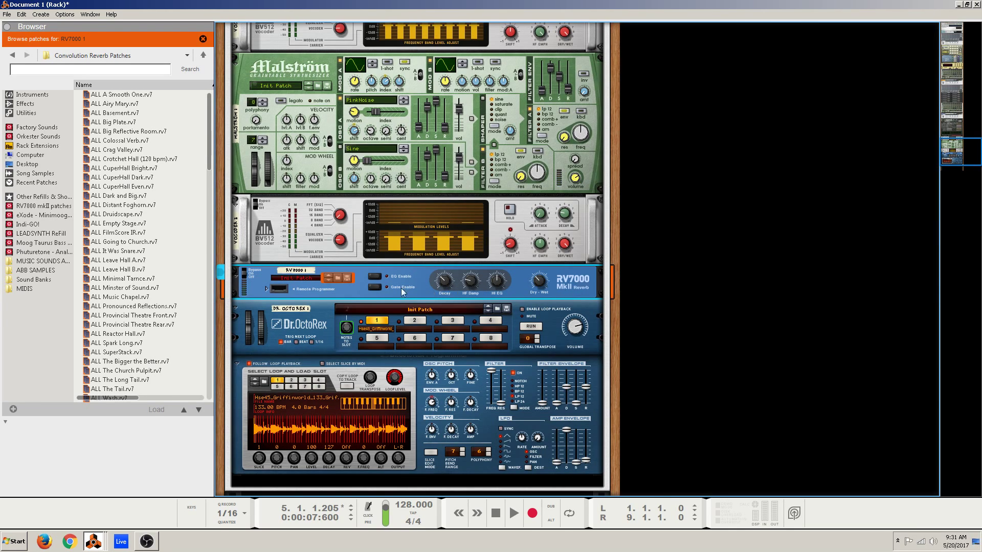
click(266, 289)
Play the song from the start to audition the reverb on the vocoded loop, then stop and return to the start
click(496, 514)
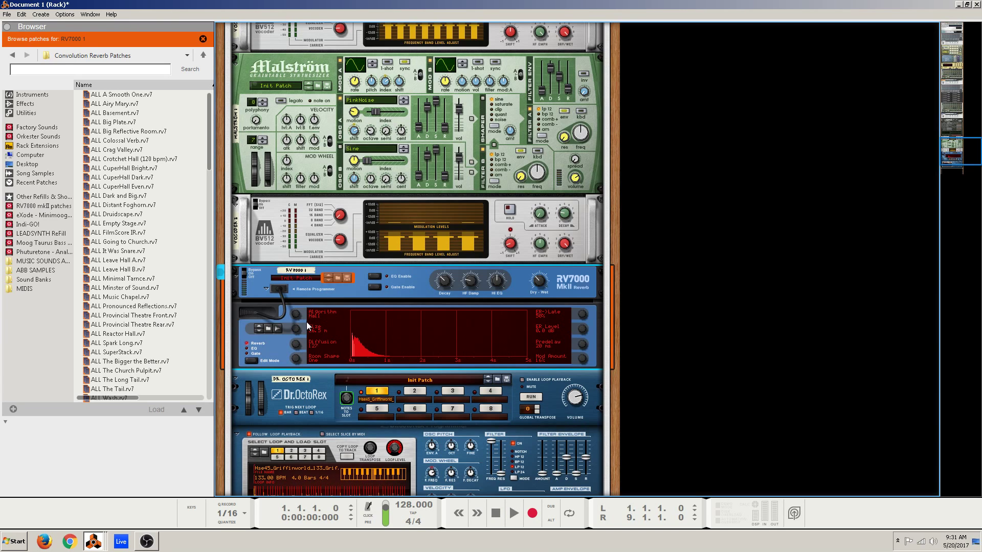
key(space)
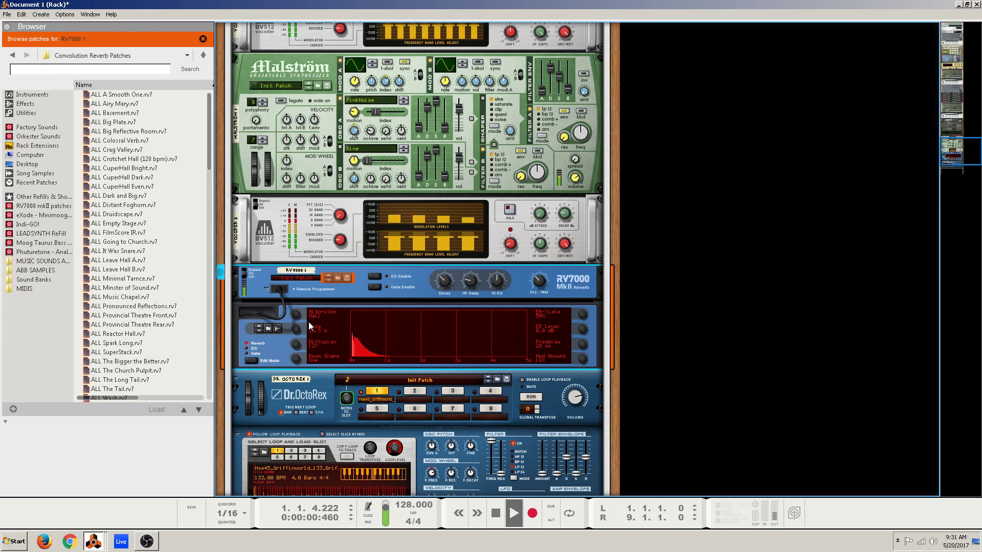
mouse_move(545, 277)
click(495, 514)
click(494, 513)
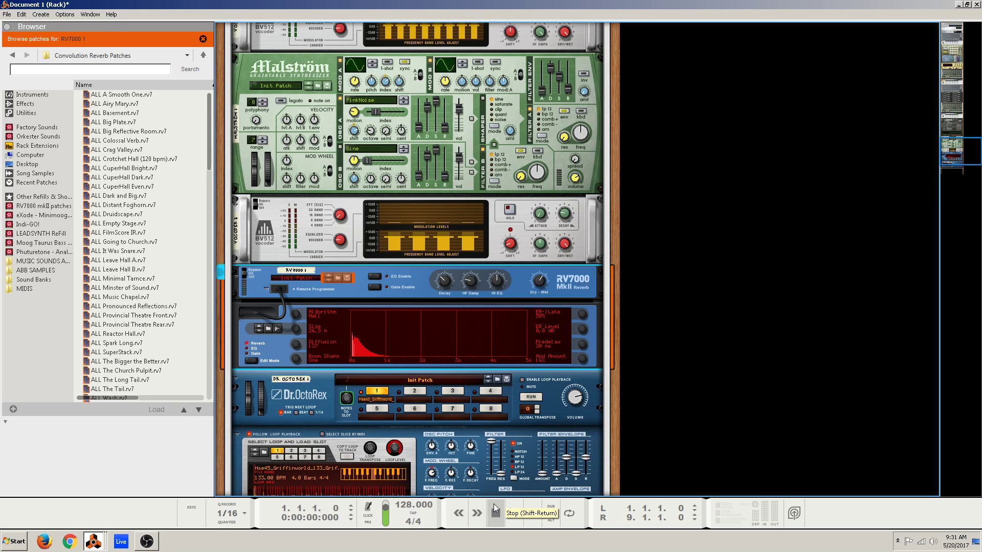
Review the complete Combinator chain on the front and rear, from Thor through the vocoders and reverb to Dr. OctoRex
scroll(388, 388, up, 12)
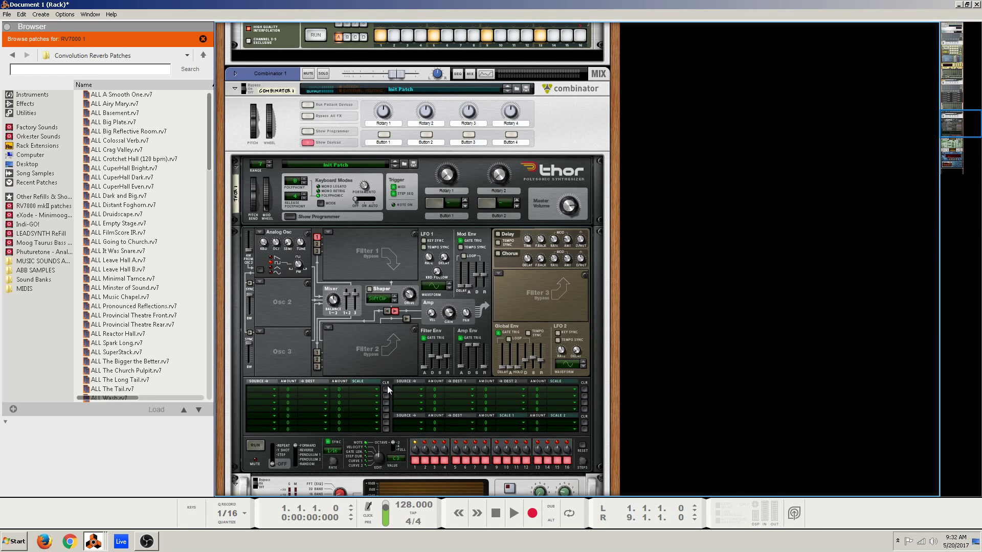
scroll(397, 365, down, 10)
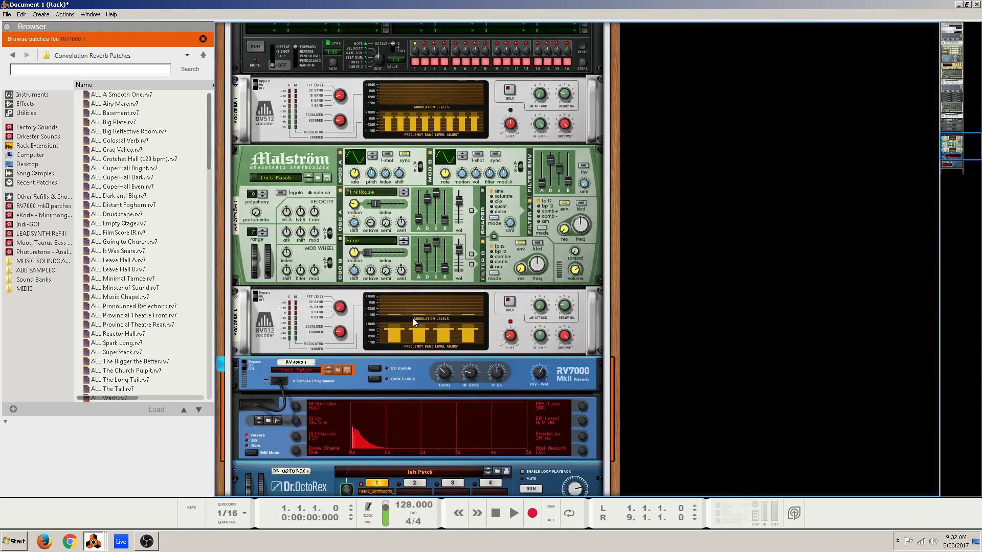
scroll(415, 333, up, 12)
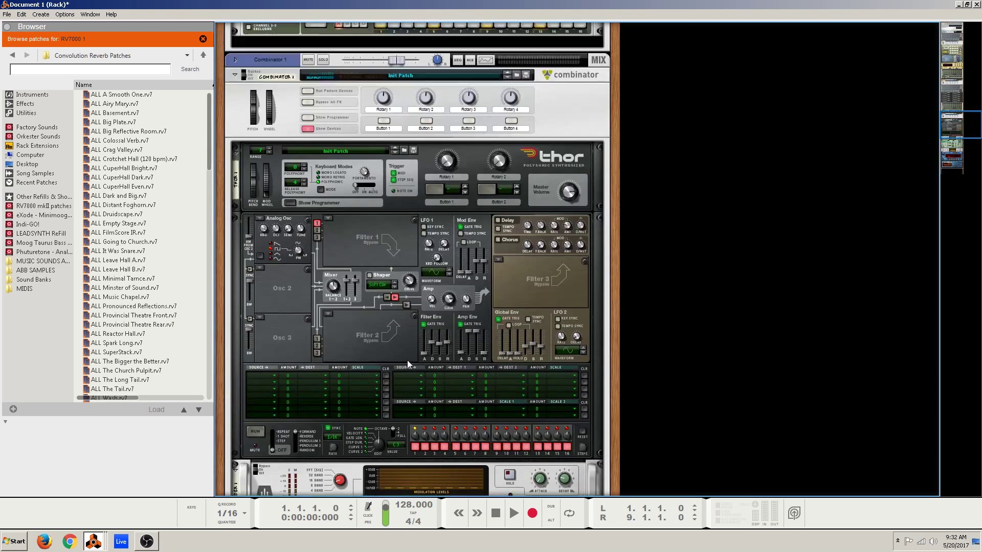
scroll(407, 360, down, 3)
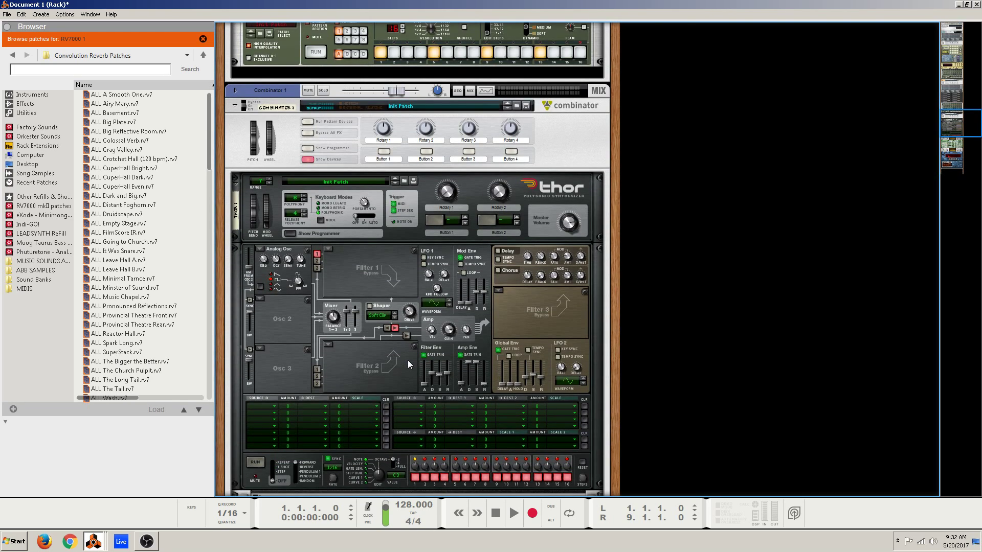
key(Tab)
scroll(407, 362, down, 20)
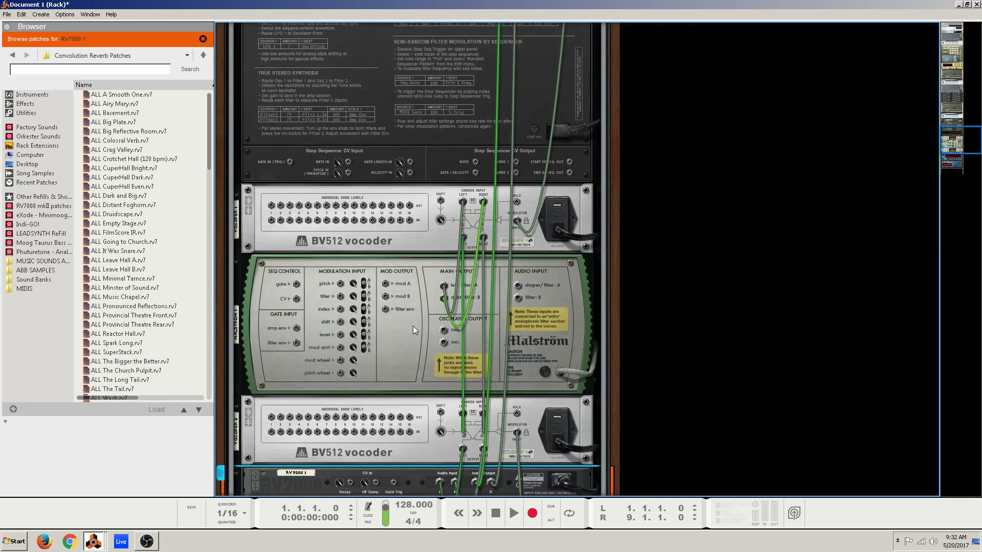
key(Tab)
scroll(380, 387, up, 12)
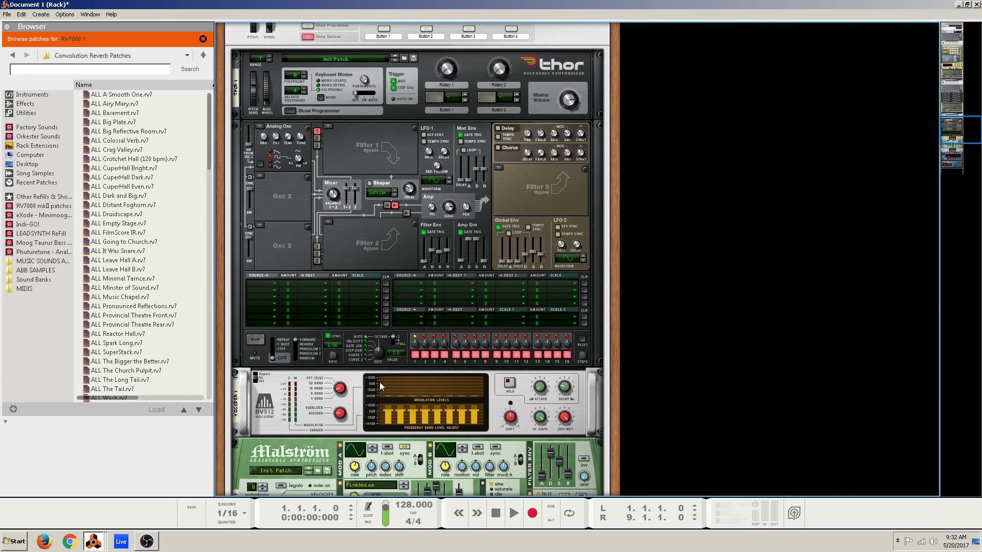
scroll(380, 387, up, 4)
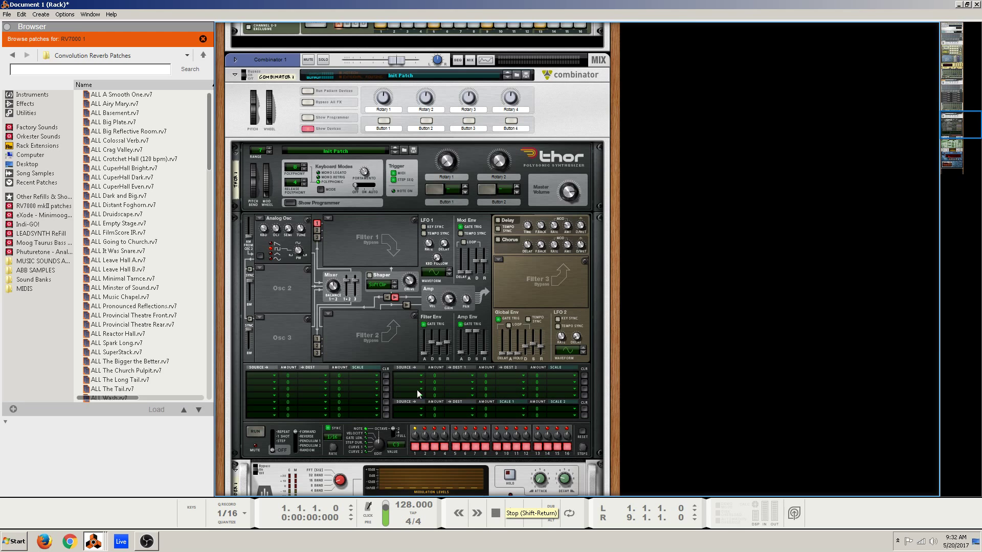
scroll(388, 364, down, 10)
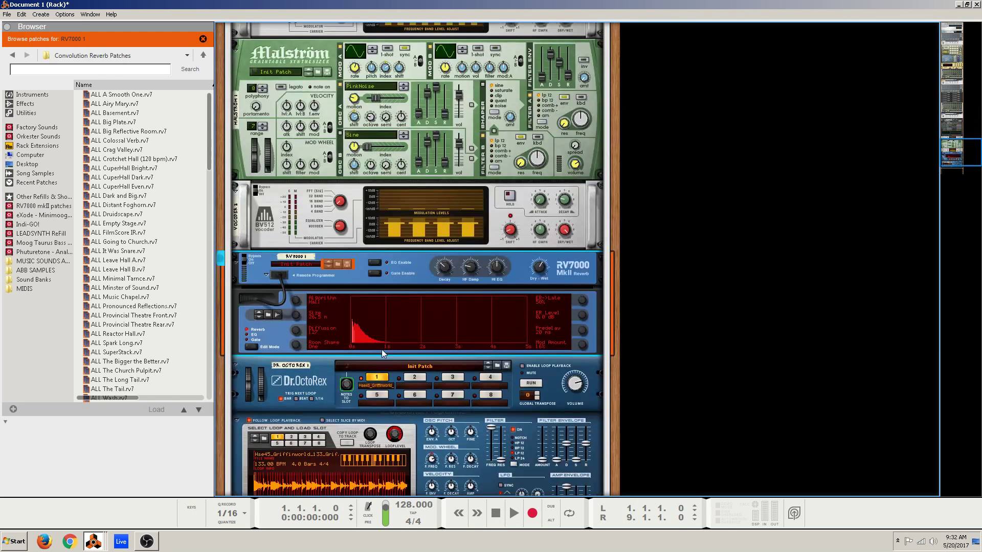
scroll(383, 353, down, 3)
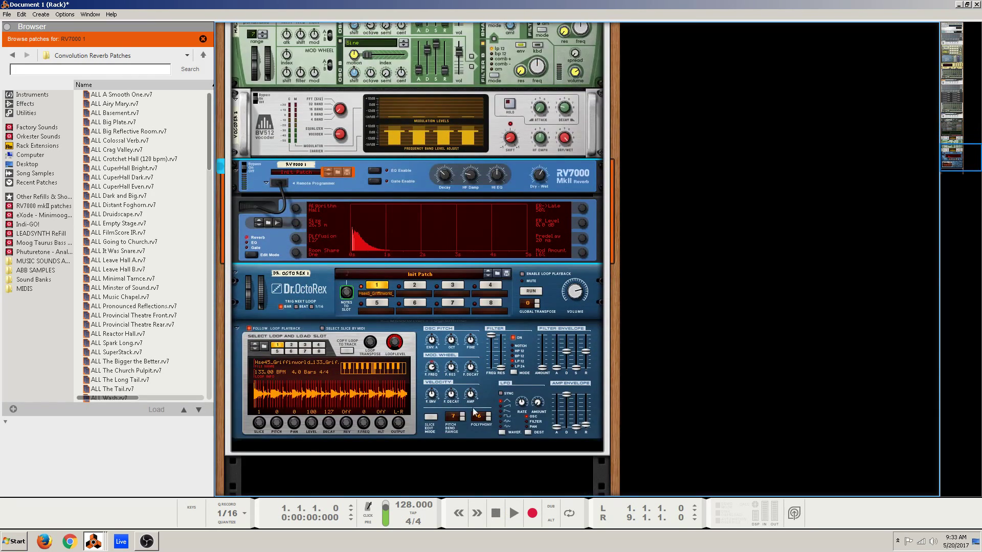